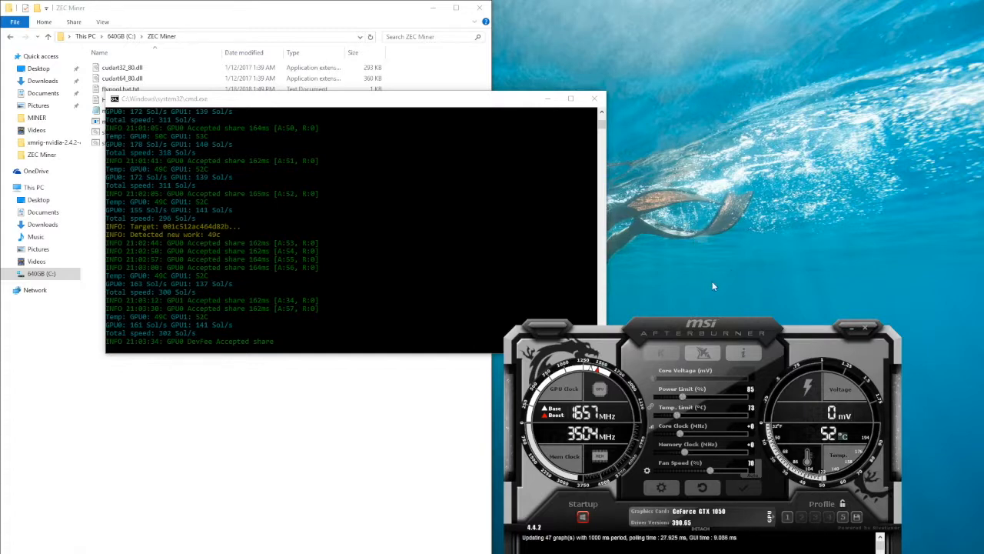
Move the Afterburner window up into the free desktop area and switch its graphics card to the GTX 1050 Ti
{"action": "left_click_drag", "start_coordinate": [744, 331], "coordinate": [737, 139]}
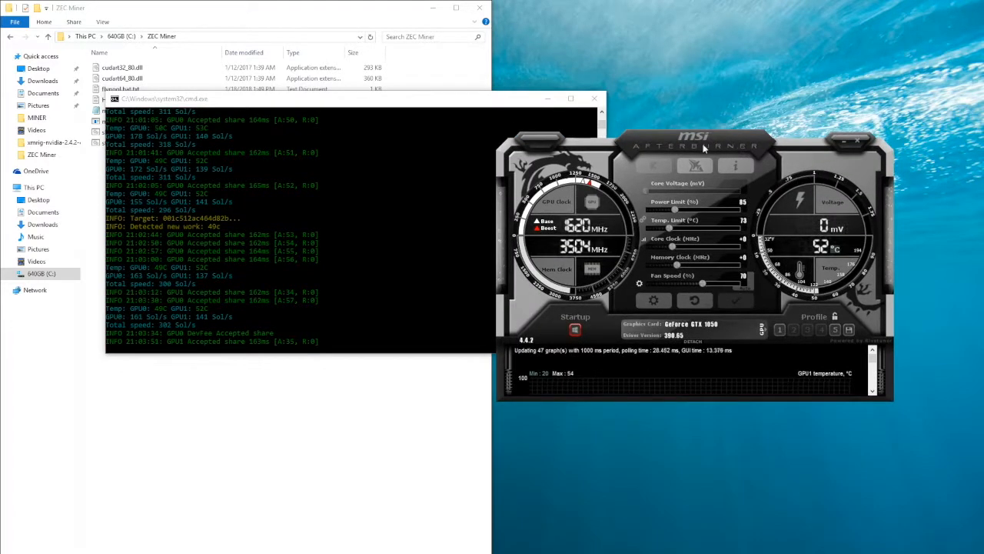
{"action": "left_click_drag", "start_coordinate": [762, 151], "coordinate": [761, 166]}
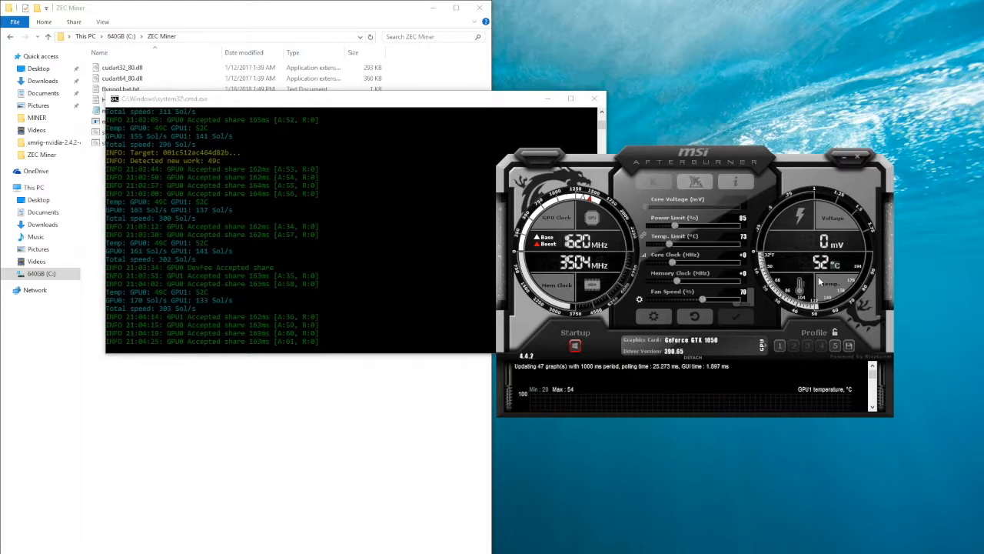
{"action": "left_click", "coordinate": [763, 344]}
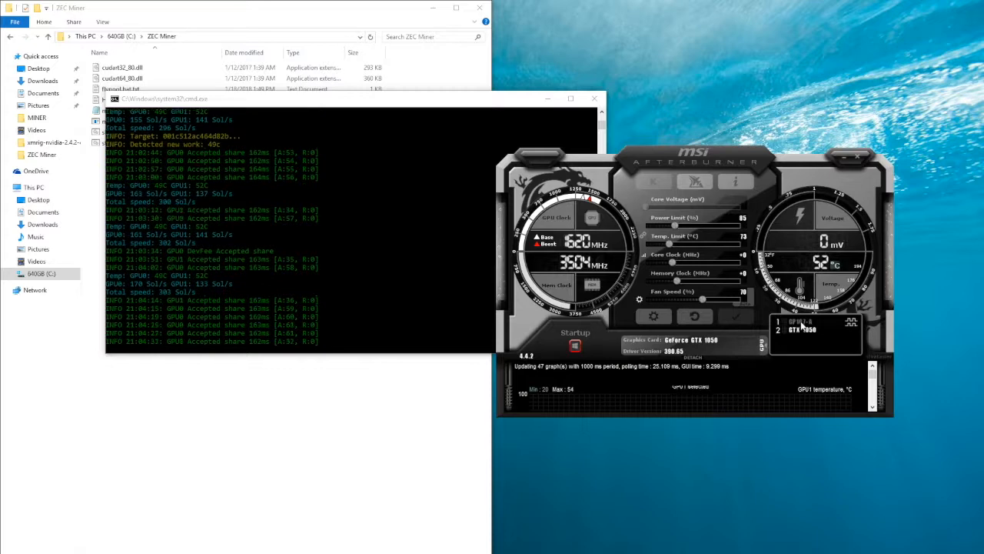
{"action": "left_click", "coordinate": [801, 323]}
{"action": "left_click", "coordinate": [763, 345]}
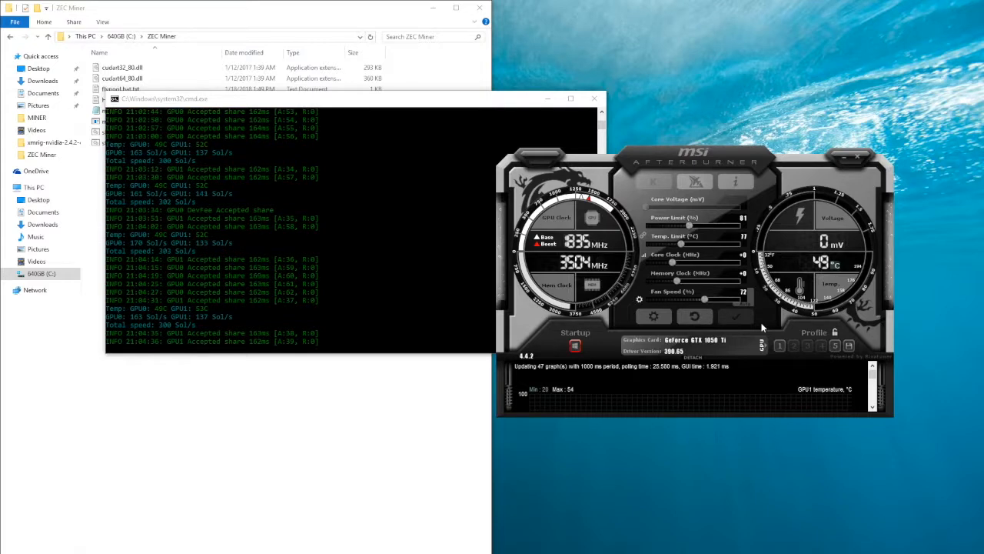
{"action": "mouse_move", "coordinate": [708, 300]}
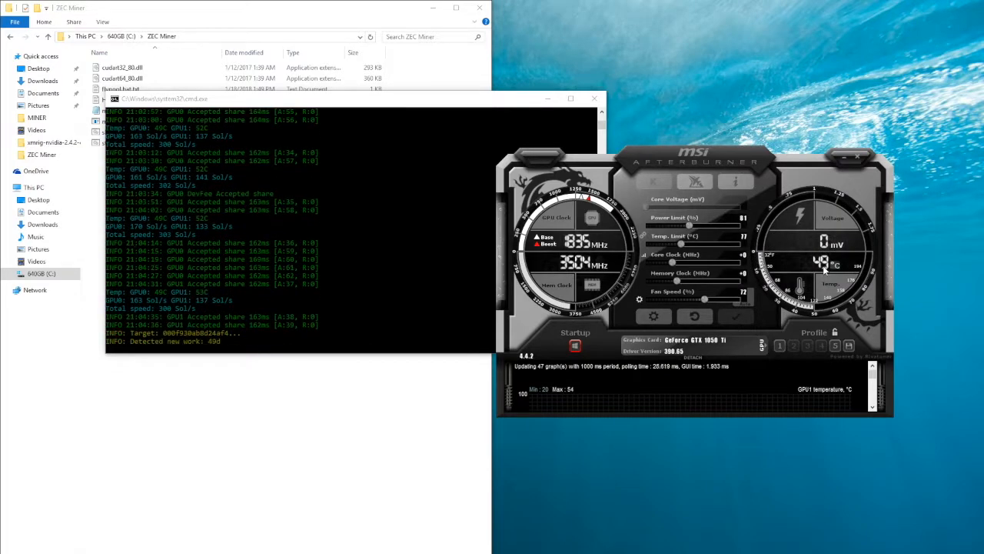
Switch to the browser's MSI Afterburner downloads page and highlight its web address
{"action": "left_click", "coordinate": [369, 297]}
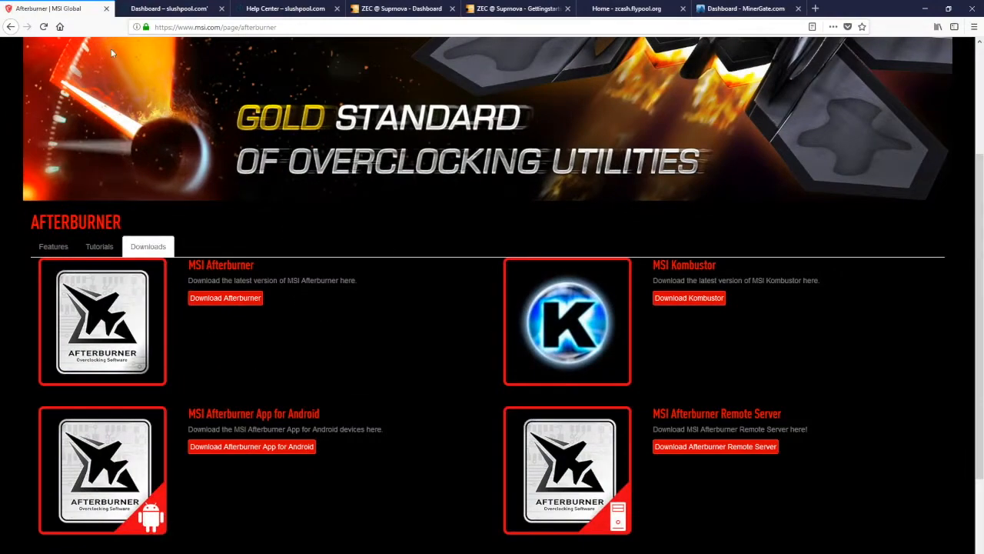
{"action": "left_click", "coordinate": [293, 25]}
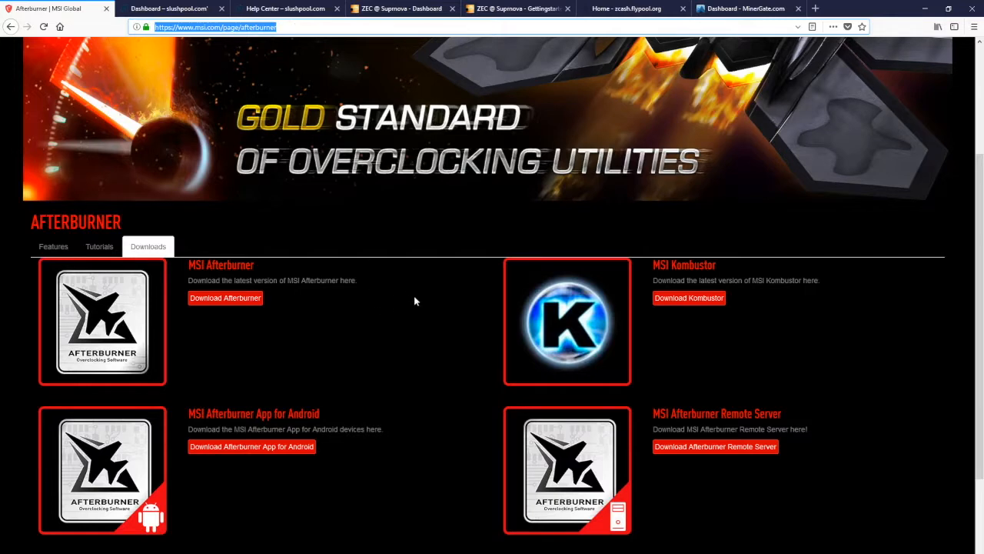
{"action": "left_click", "coordinate": [209, 302]}
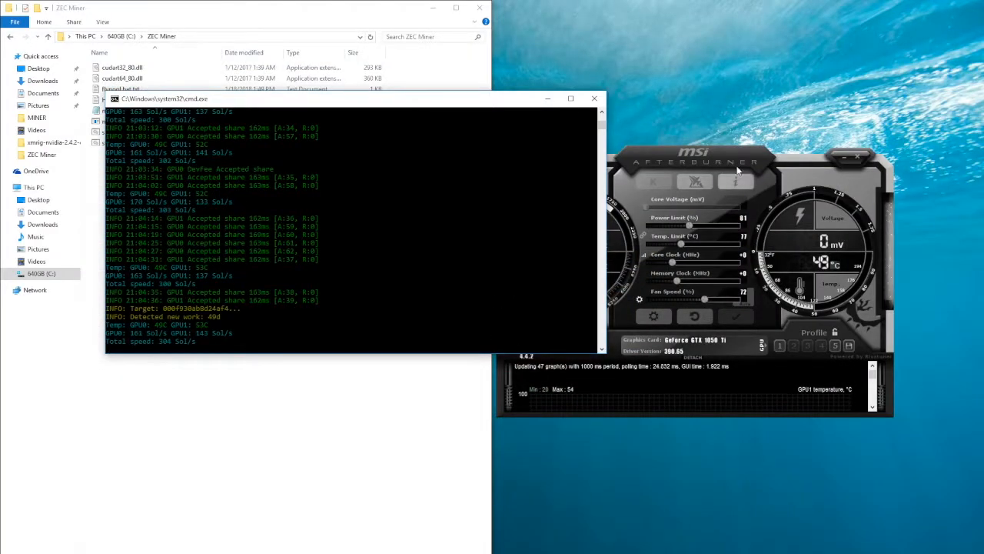
Save the GTX 1050 Ti's current Afterburner settings to profile 1
{"action": "left_click_drag", "start_coordinate": [729, 157], "coordinate": [712, 149]}
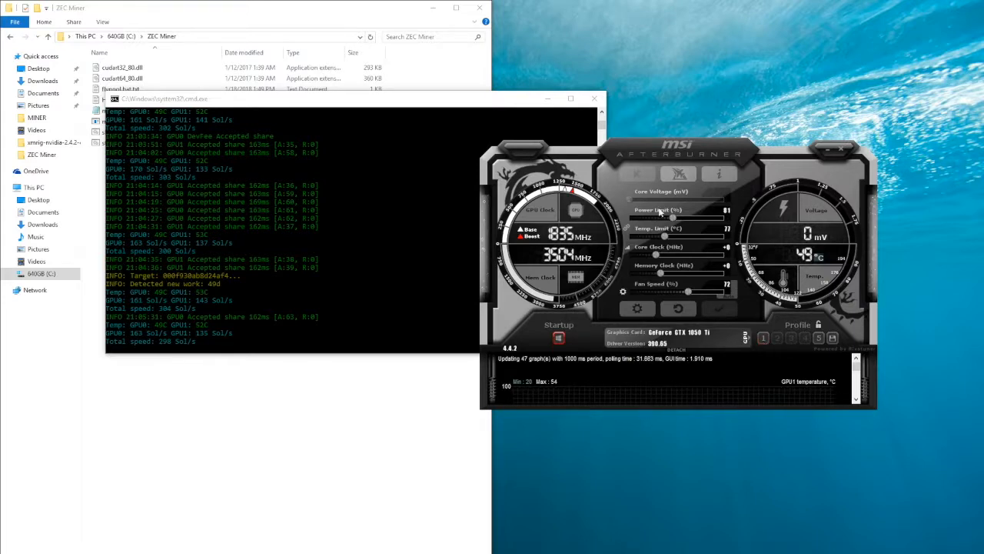
{"action": "left_click", "coordinate": [833, 340]}
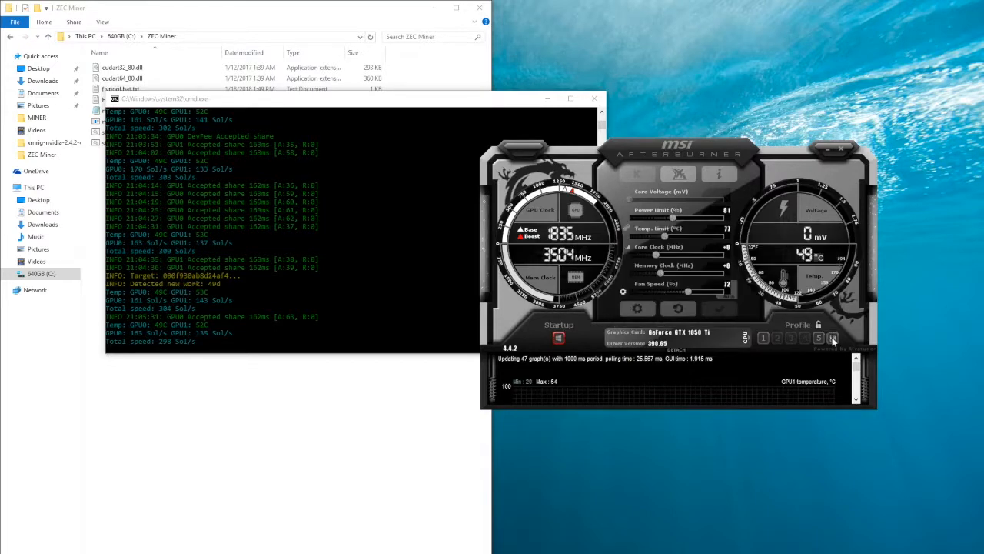
{"action": "left_click", "coordinate": [764, 340]}
Switch Afterburner's graphics card to the GTX 1050 and check the apply-at-startup option
{"action": "left_click", "coordinate": [750, 339]}
{"action": "left_click", "coordinate": [779, 323]}
{"action": "left_click", "coordinate": [749, 339]}
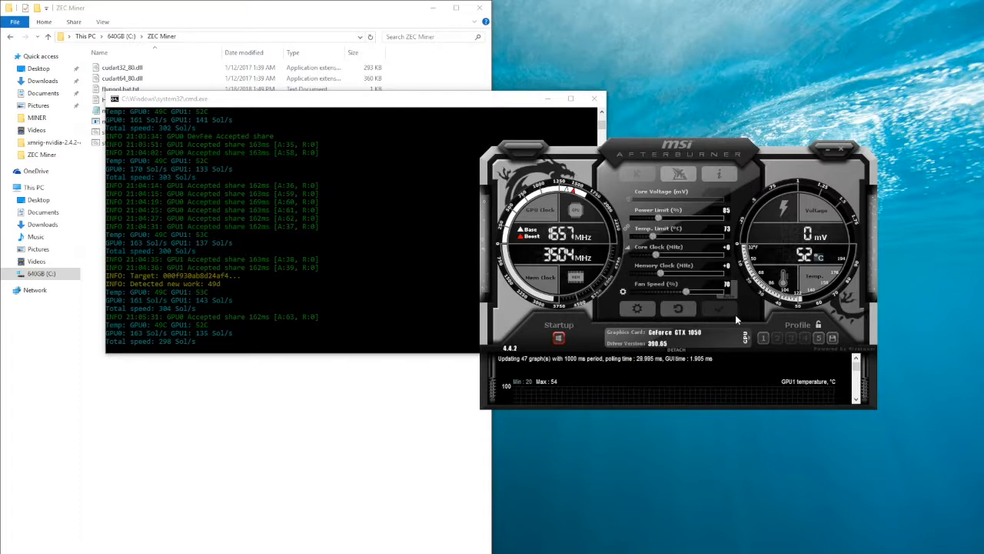
{"action": "left_click", "coordinate": [559, 339]}
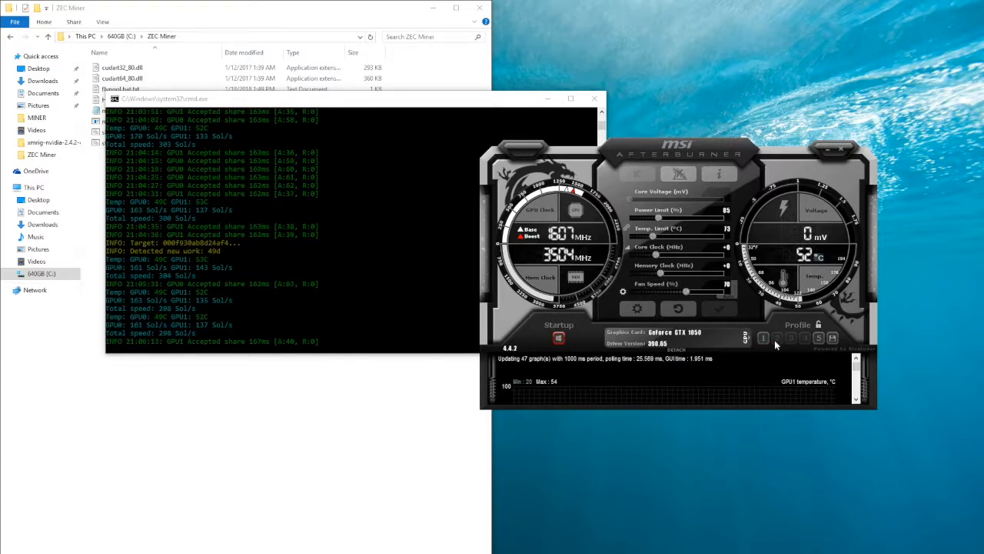
Move the miner console off the ZEC Miner file list and open the Slush Pool dashboard in the browser
{"action": "left_click", "coordinate": [356, 254]}
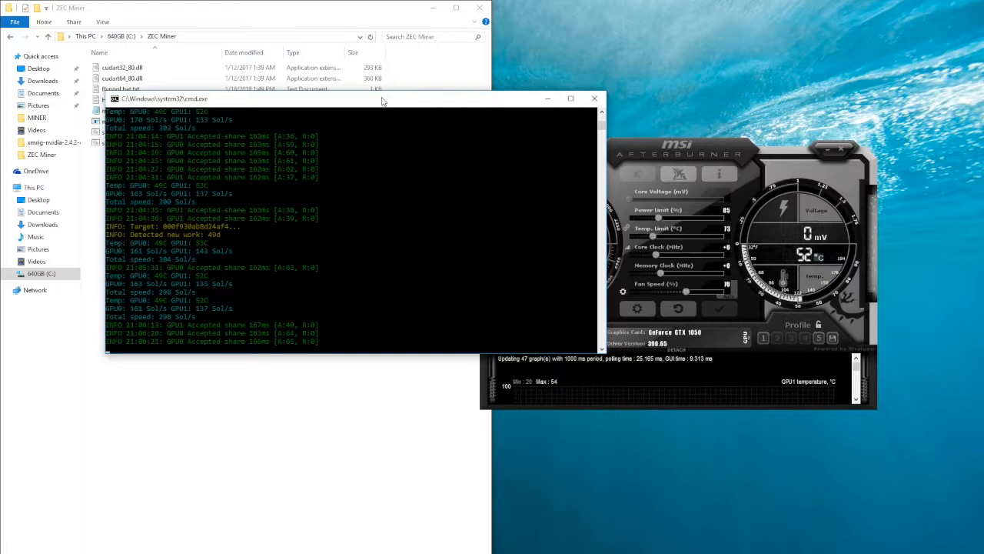
{"action": "left_click_drag", "start_coordinate": [383, 101], "coordinate": [506, 285]}
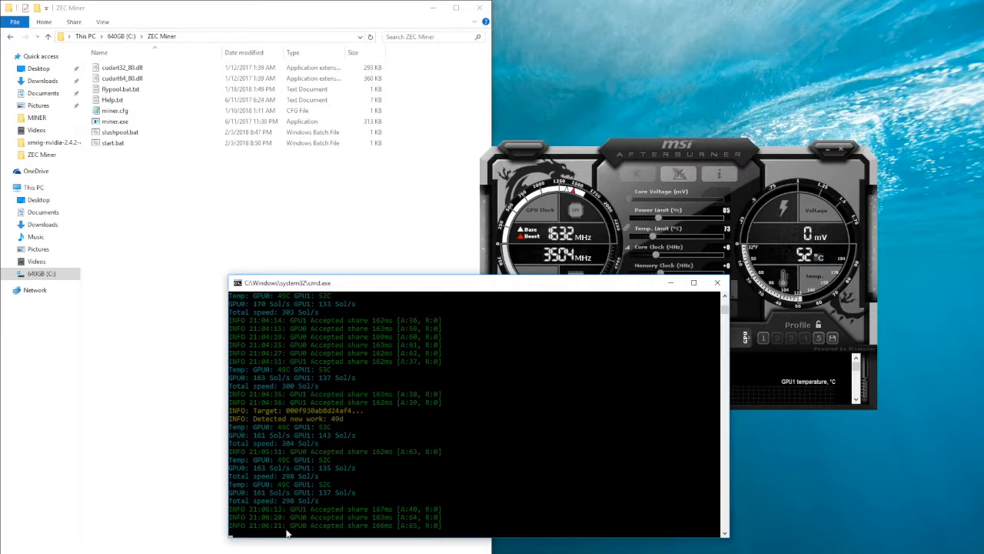
{"action": "mouse_move", "coordinate": [314, 553]}
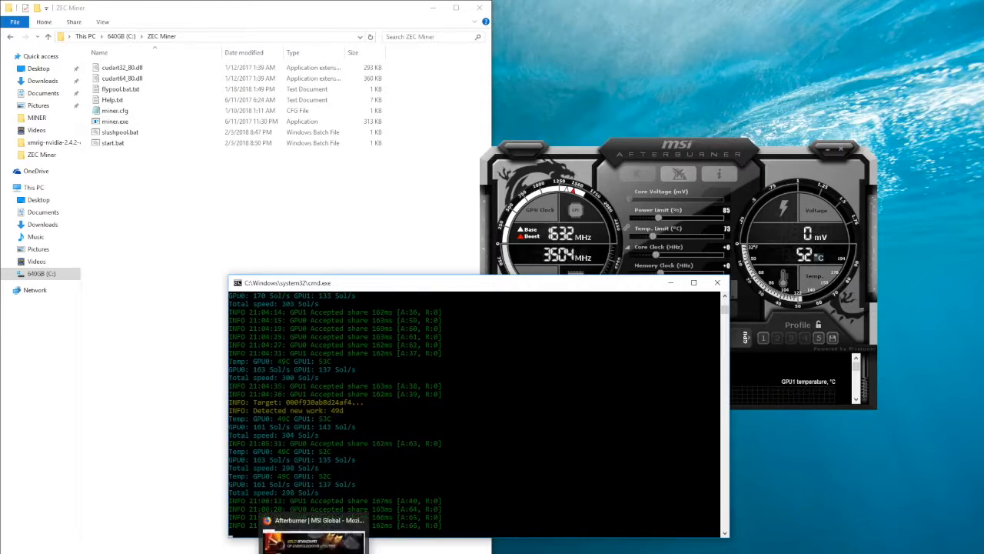
{"action": "left_click", "coordinate": [313, 538]}
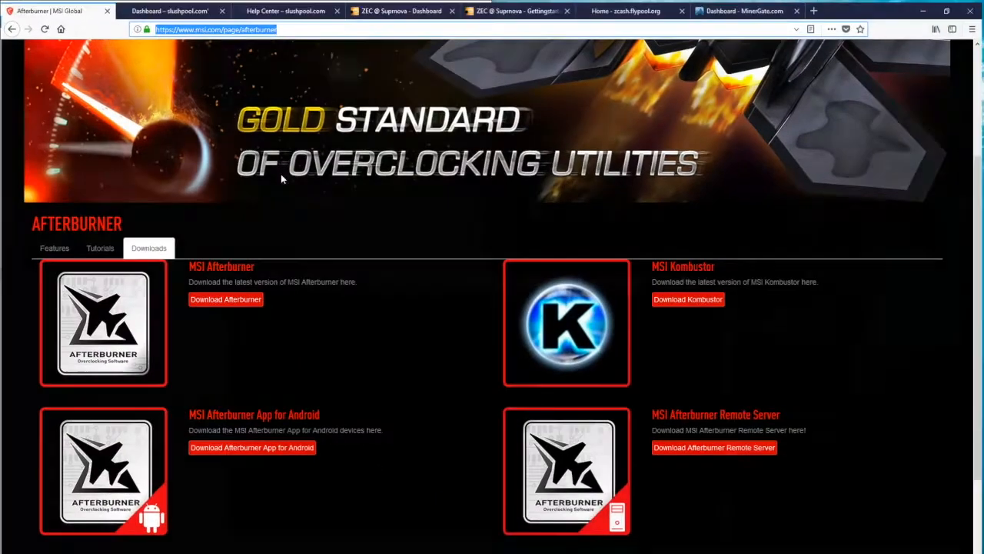
{"action": "left_click", "coordinate": [191, 9]}
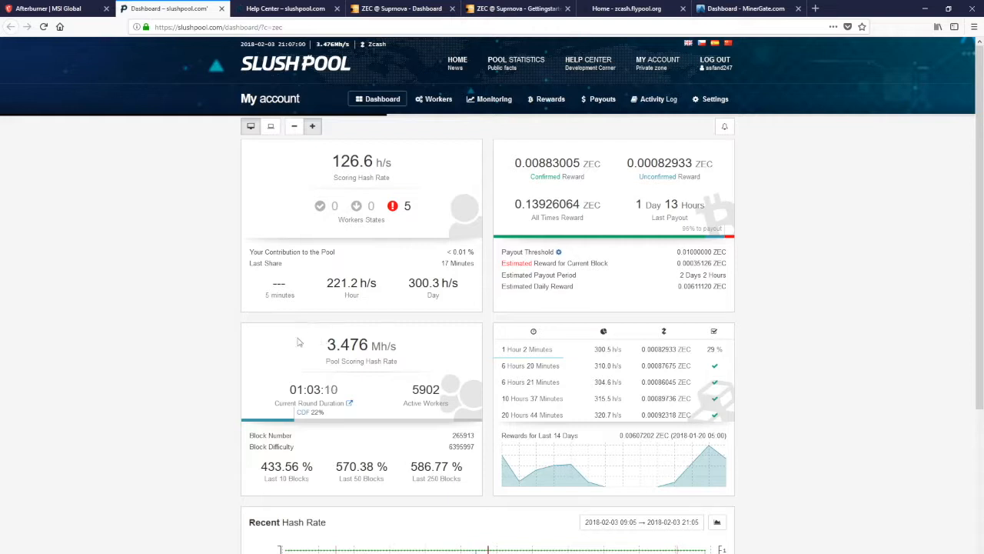
Examine the pool scoring hash rate on the Slush Pool dashboard
{"action": "mouse_move", "coordinate": [401, 348]}
{"action": "left_mouse_down"}
{"action": "mouse_move", "coordinate": [372, 347]}
{"action": "mouse_move", "coordinate": [404, 351]}
{"action": "left_mouse_up"}
{"action": "left_click_drag", "start_coordinate": [326, 350], "coordinate": [409, 351]}
{"action": "left_click", "coordinate": [410, 351]}
{"action": "left_click_drag", "start_coordinate": [326, 347], "coordinate": [422, 354]}
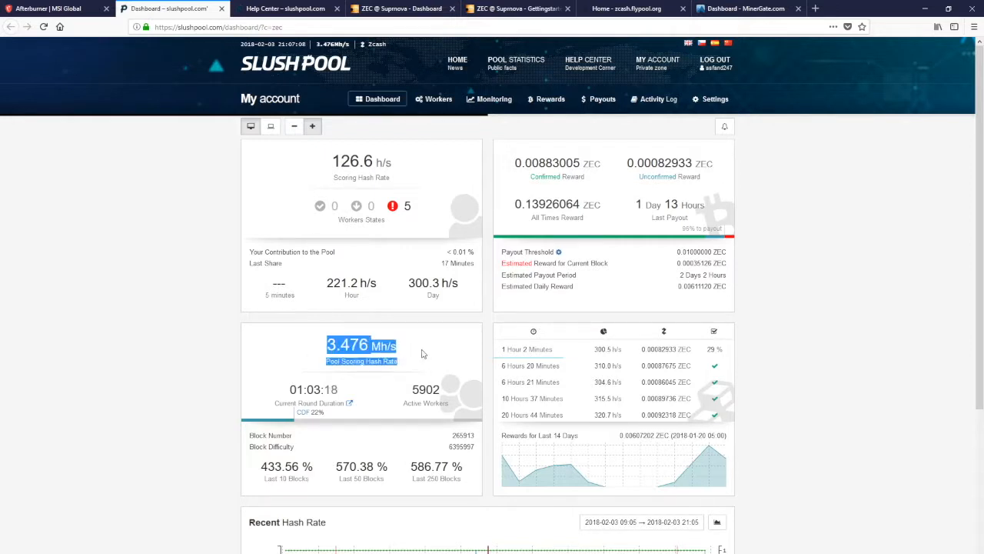
{"action": "left_click", "coordinate": [421, 353]}
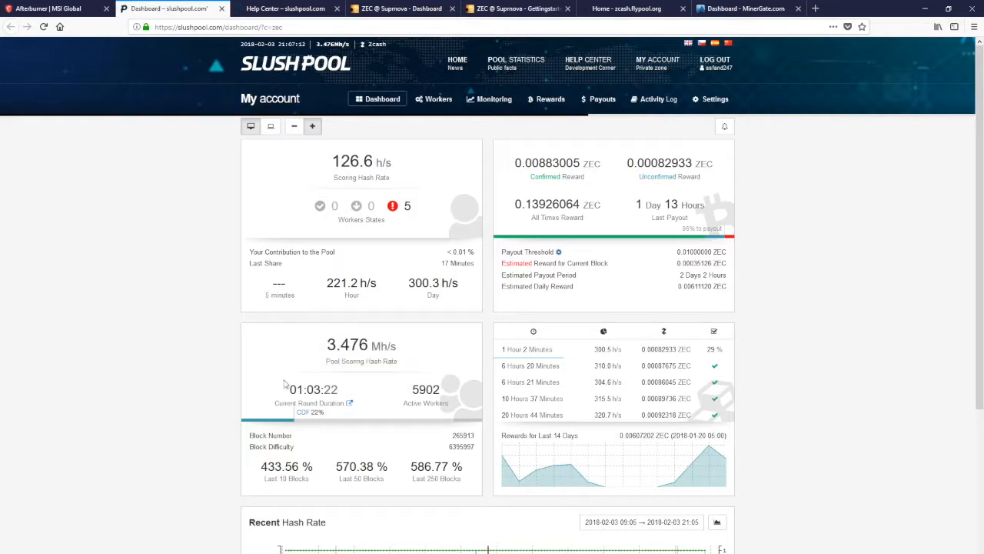
Examine the pool's active worker count and the recent hash rate graph on the Slush Pool dashboard
{"action": "left_click_drag", "start_coordinate": [376, 411], "coordinate": [446, 408]}
{"action": "left_click", "coordinate": [423, 392]}
{"action": "double_click", "coordinate": [425, 390]}
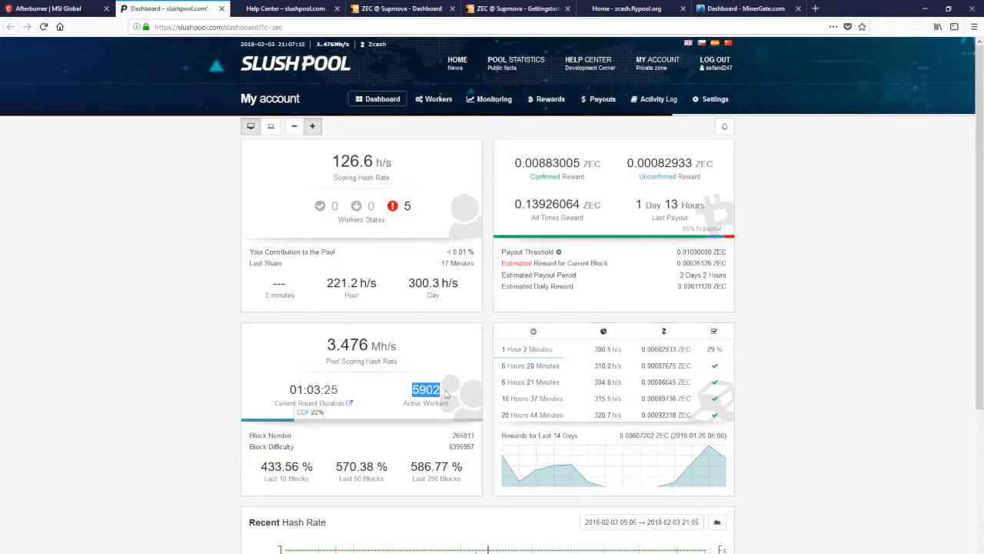
{"action": "left_click", "coordinate": [448, 395]}
{"action": "scroll", "coordinate": [213, 334], "scroll_direction": "down", "scroll_amount": 3}
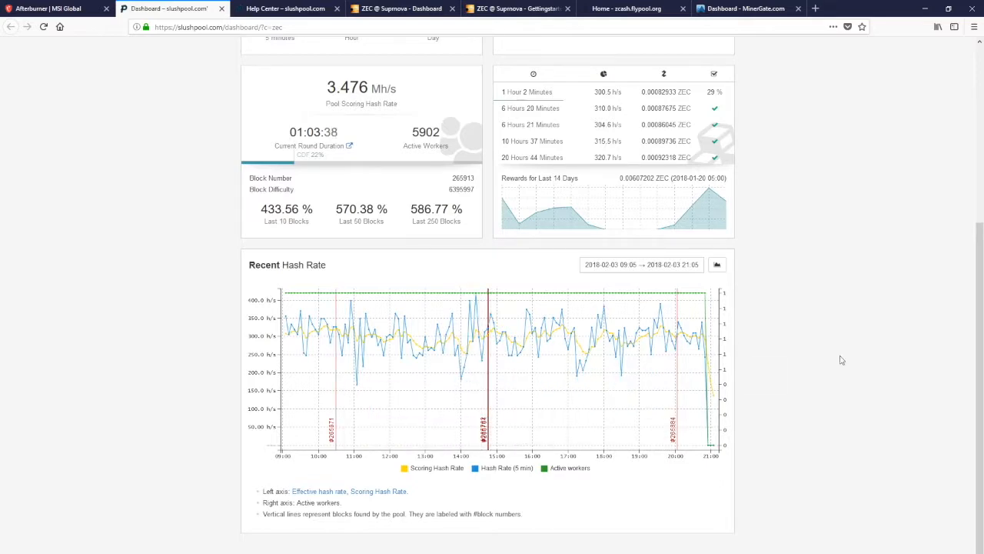
{"action": "scroll", "coordinate": [854, 360], "scroll_direction": "up", "scroll_amount": 5}
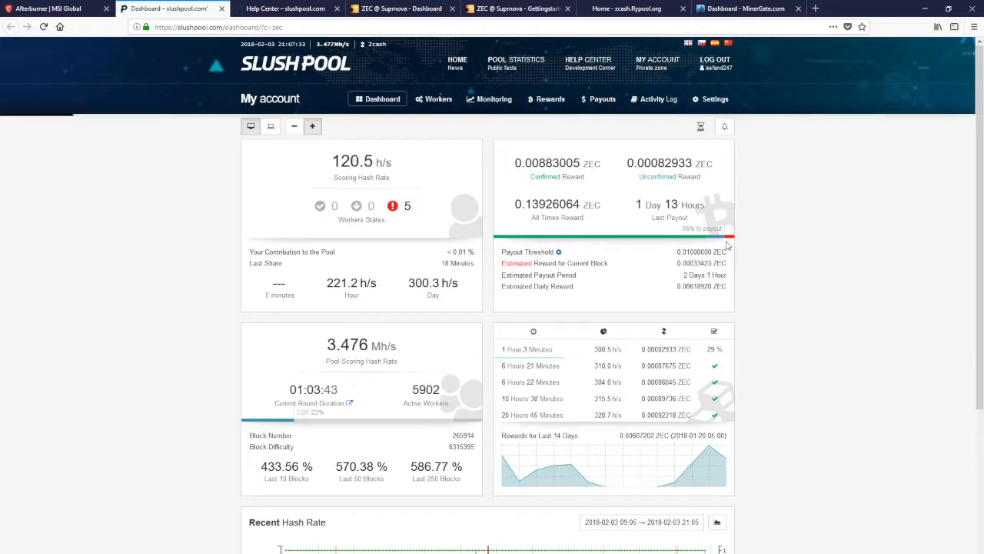
Check the unconfirmed reward and the account's scoring hash rate, and compare them with the miner console output
{"action": "left_click_drag", "start_coordinate": [694, 163], "coordinate": [626, 164]}
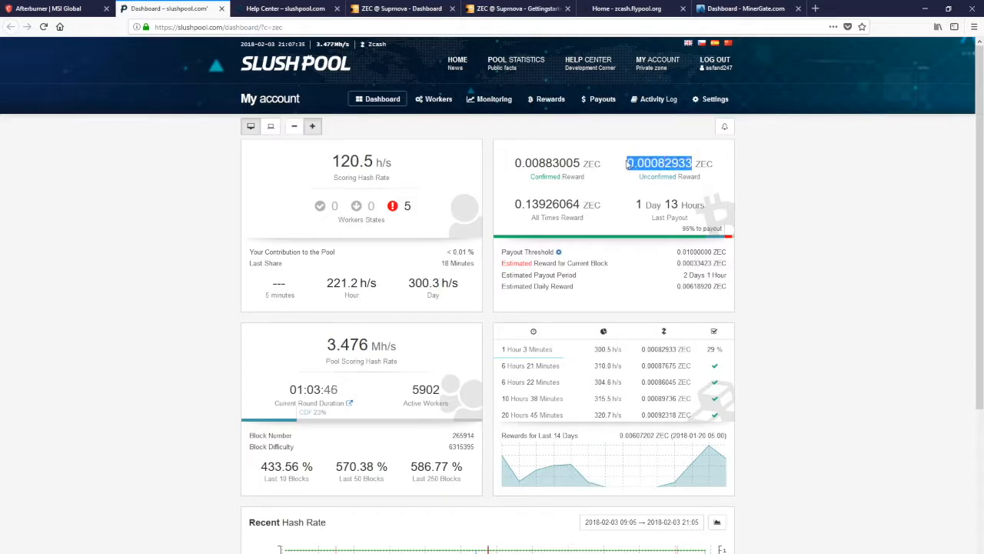
{"action": "left_click", "coordinate": [817, 176]}
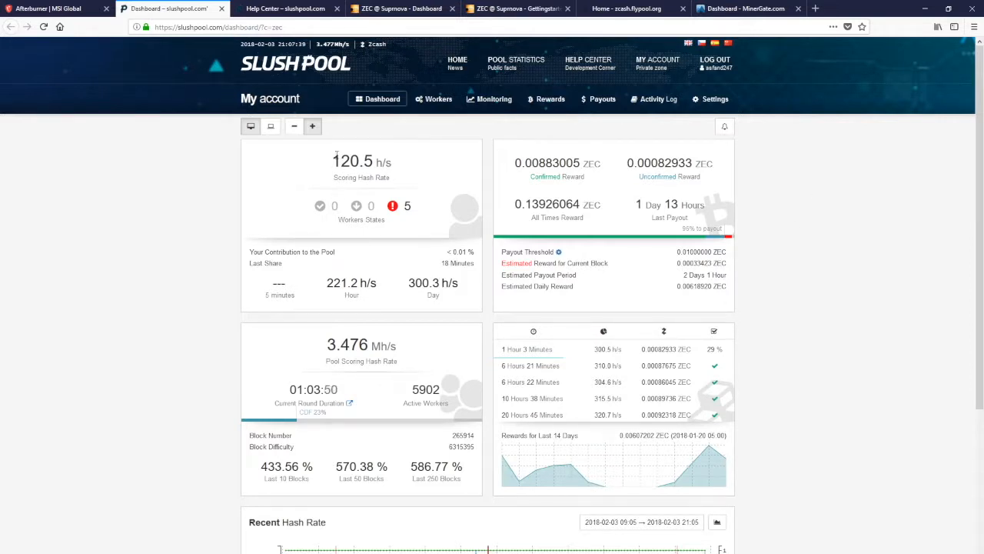
{"action": "left_click_drag", "start_coordinate": [333, 159], "coordinate": [447, 163]}
{"action": "left_click", "coordinate": [447, 166]}
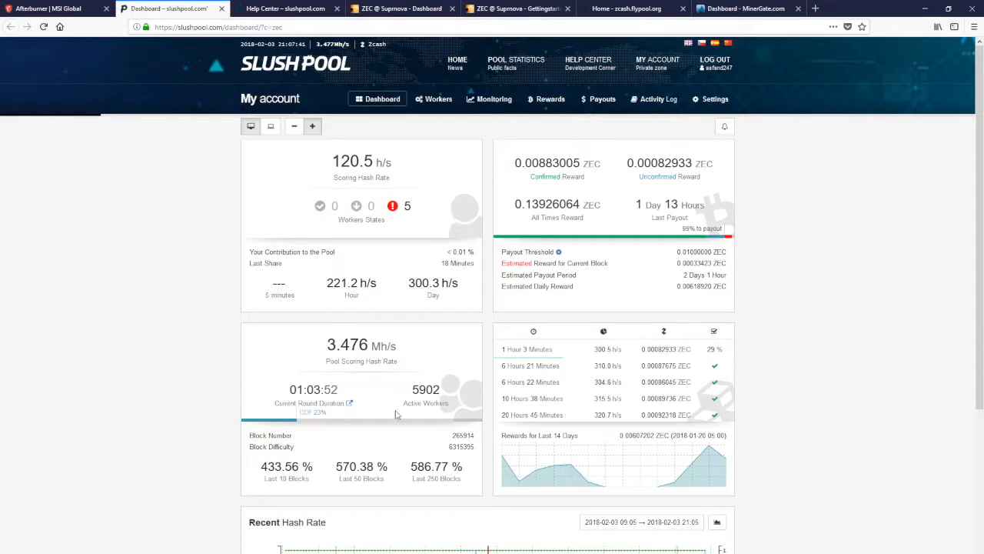
{"action": "key", "text": "alt+Tab"}
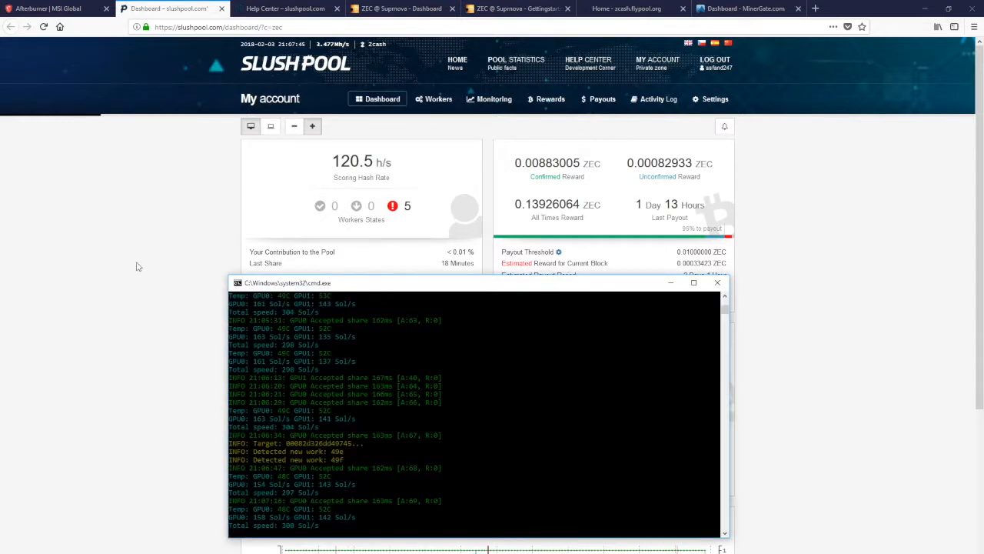
{"action": "left_click", "coordinate": [128, 215]}
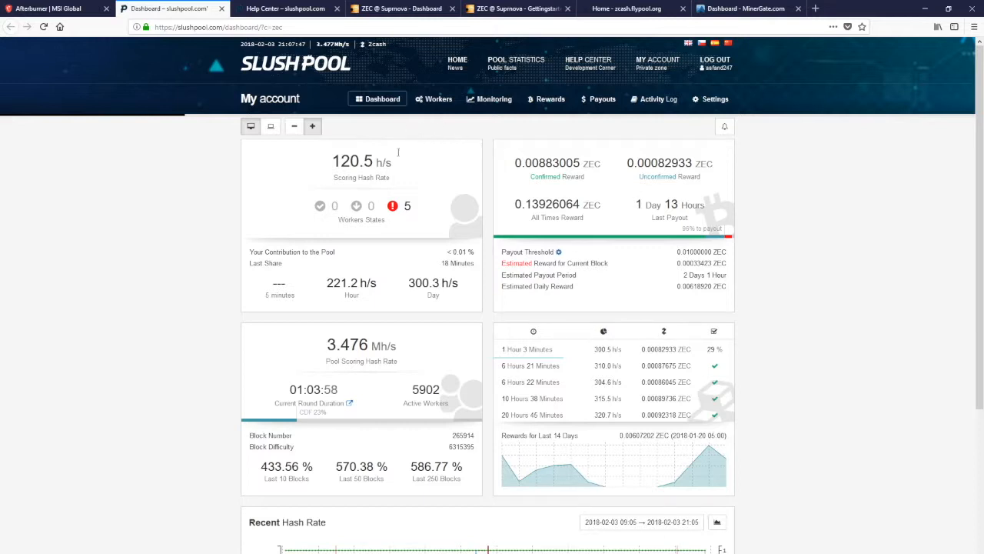
Open the Suprnova ZEC dashboard and examine the account's own hashrate
{"action": "left_click", "coordinate": [405, 8]}
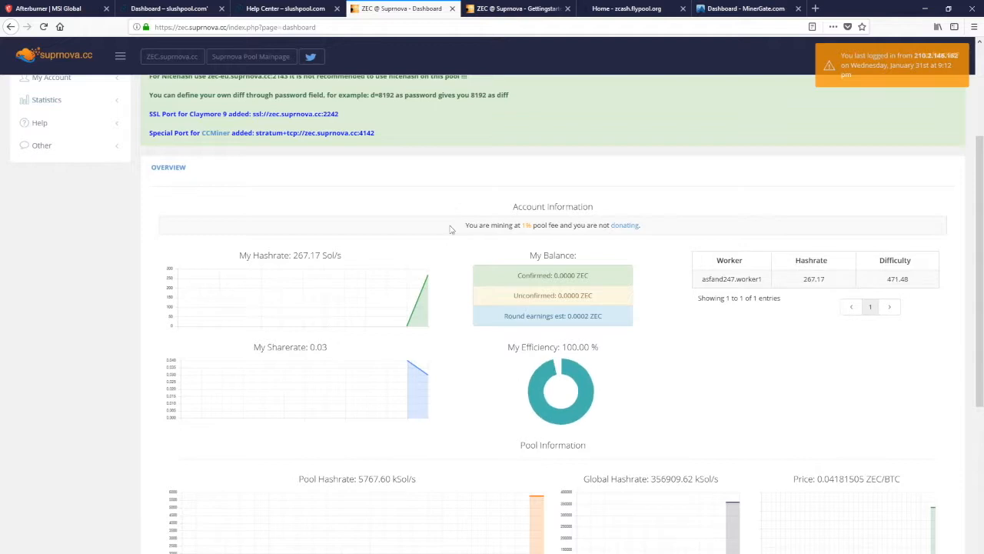
{"action": "left_click_drag", "start_coordinate": [294, 258], "coordinate": [384, 254]}
{"action": "left_click", "coordinate": [384, 254]}
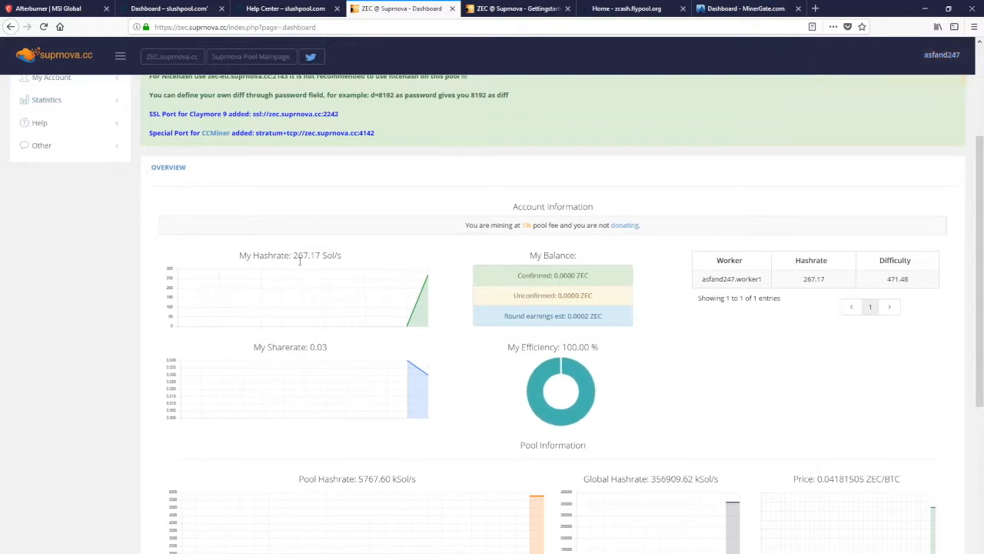
{"action": "left_click_drag", "start_coordinate": [295, 256], "coordinate": [351, 255]}
{"action": "left_click", "coordinate": [353, 255]}
{"action": "left_click_drag", "start_coordinate": [297, 259], "coordinate": [354, 259]}
{"action": "left_click", "coordinate": [386, 256]}
Examine Suprnova's pool information, including the round progress and the finders of the last found blocks
{"action": "scroll", "coordinate": [466, 254], "scroll_direction": "down", "scroll_amount": 3}
{"action": "scroll", "coordinate": [466, 256], "scroll_direction": "down", "scroll_amount": 3}
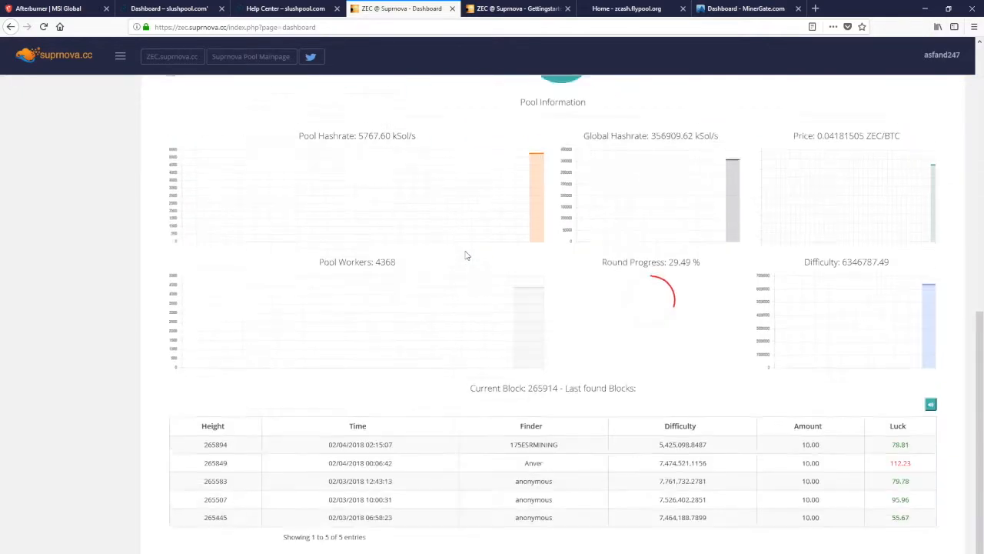
{"action": "left_click_drag", "start_coordinate": [606, 255], "coordinate": [711, 260]}
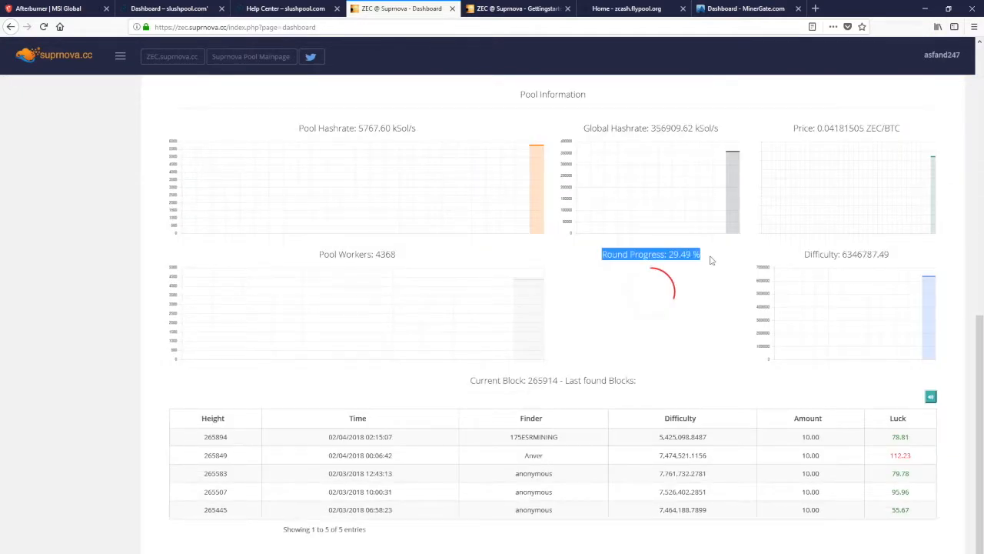
{"action": "left_click_drag", "start_coordinate": [187, 436], "coordinate": [925, 510]}
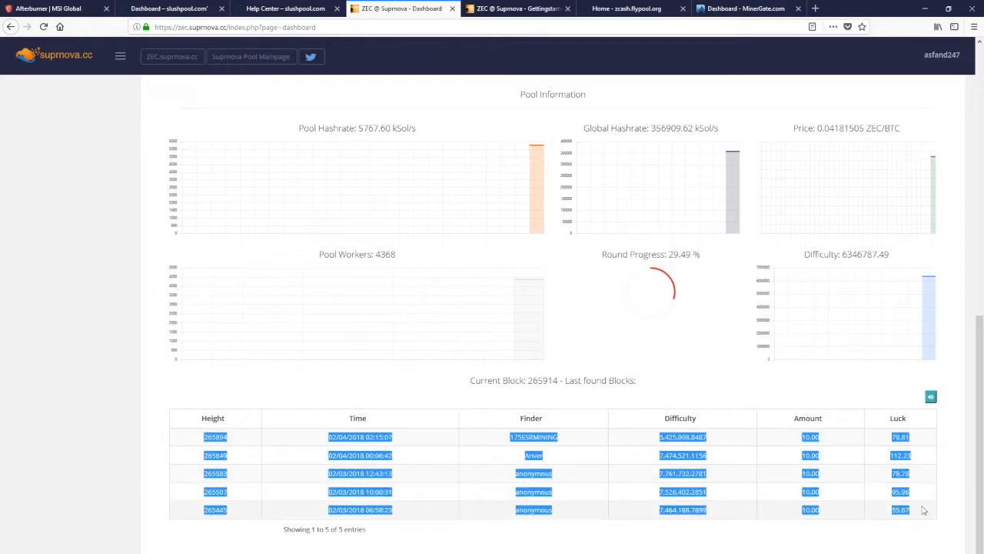
{"action": "left_click", "coordinate": [926, 510]}
{"action": "double_click", "coordinate": [542, 437]}
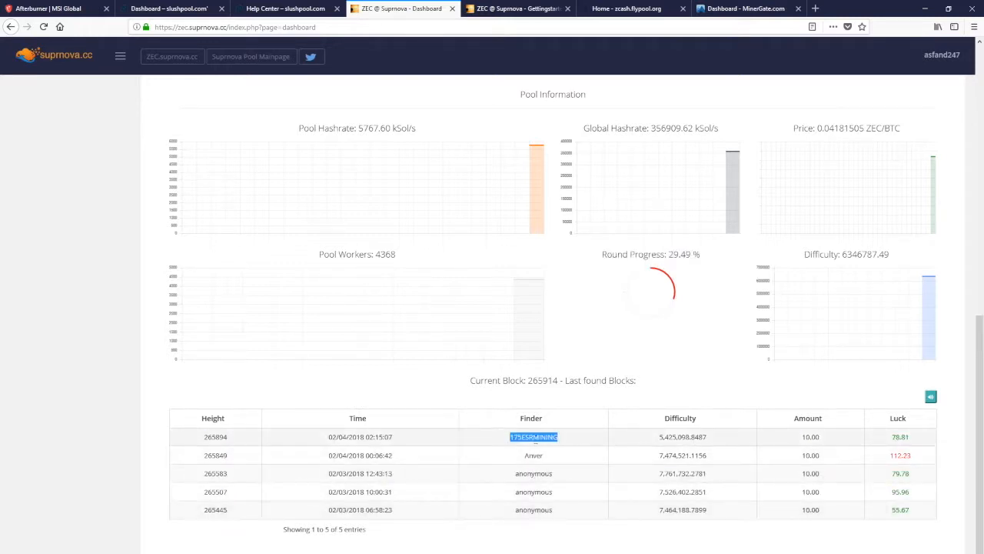
{"action": "left_click", "coordinate": [530, 466]}
{"action": "scroll", "coordinate": [403, 377], "scroll_direction": "up", "scroll_amount": 10}
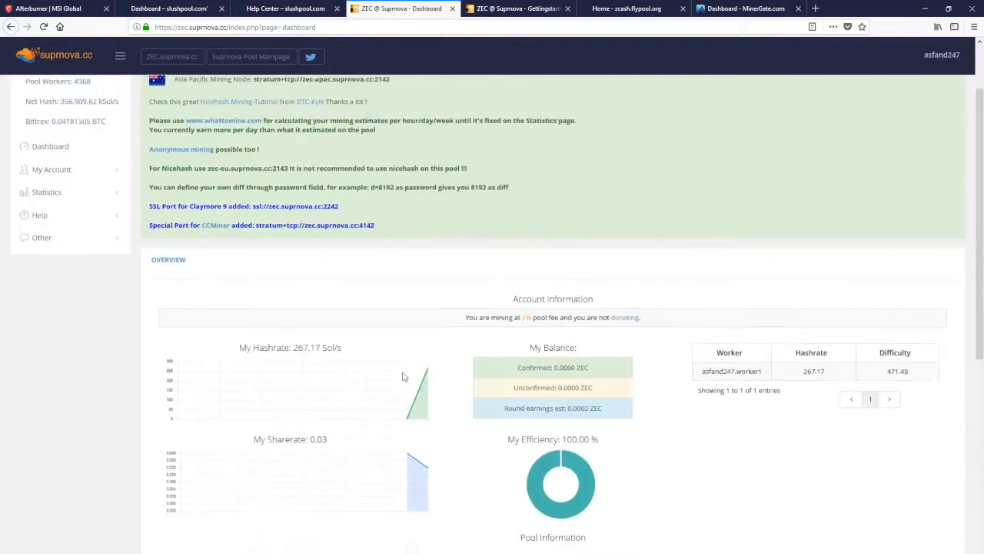
Open the Flypool Zcash home page and examine the hashrate and active miners under Pool Status
{"action": "left_click", "coordinate": [637, 11]}
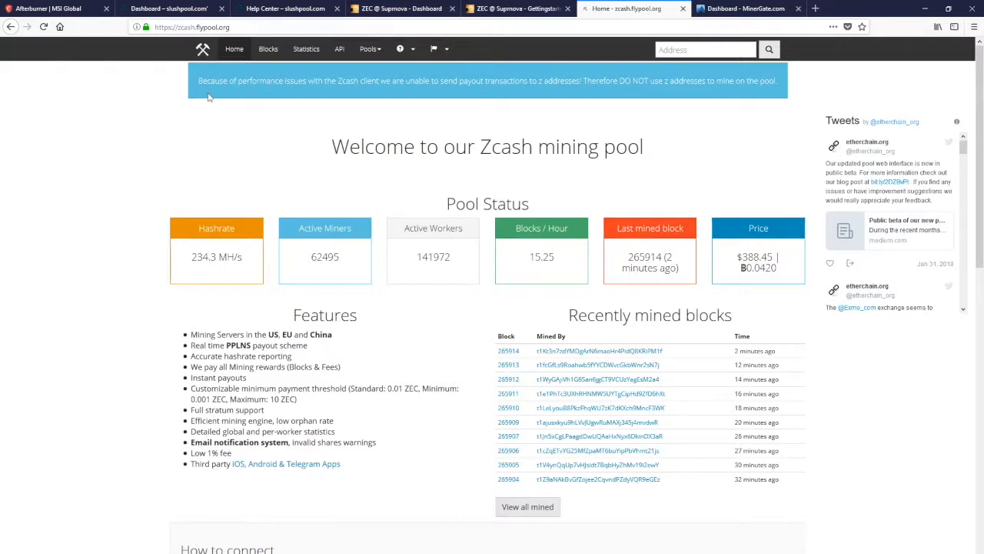
{"action": "left_click_drag", "start_coordinate": [188, 256], "coordinate": [346, 258]}
{"action": "left_click", "coordinate": [285, 248]}
{"action": "left_click_drag", "start_coordinate": [285, 247], "coordinate": [420, 254]}
{"action": "left_click", "coordinate": [345, 270]}
{"action": "left_click_drag", "start_coordinate": [186, 255], "coordinate": [251, 260]}
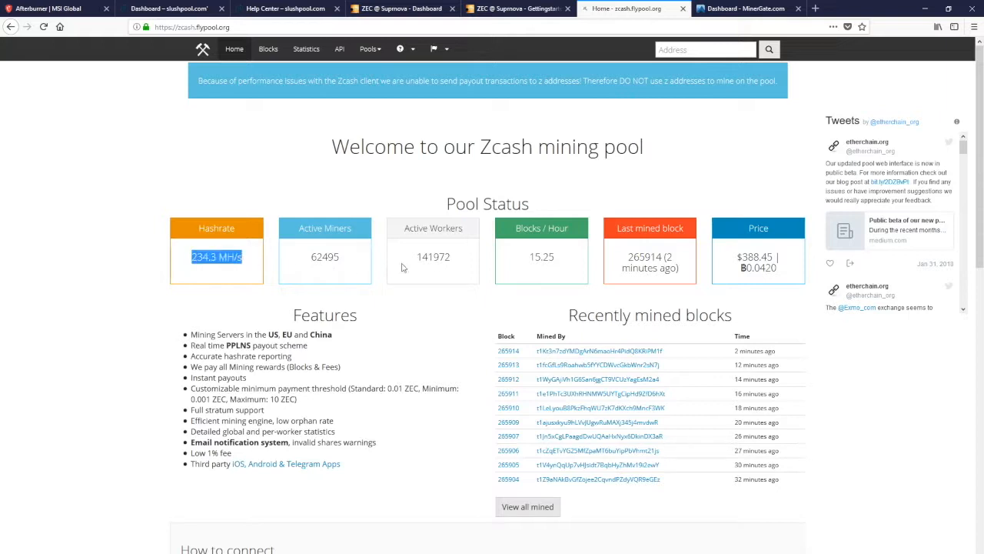
Examine Flypool's blocks per hour and last mined block under Pool Status
{"action": "left_click_drag", "start_coordinate": [523, 254], "coordinate": [690, 277]}
{"action": "left_click", "coordinate": [576, 262]}
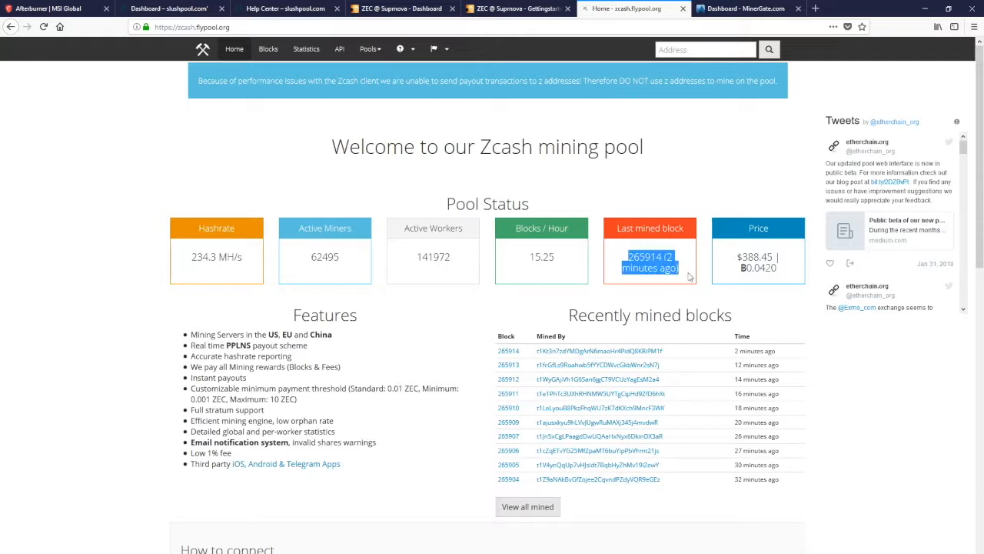
{"action": "left_click", "coordinate": [687, 268]}
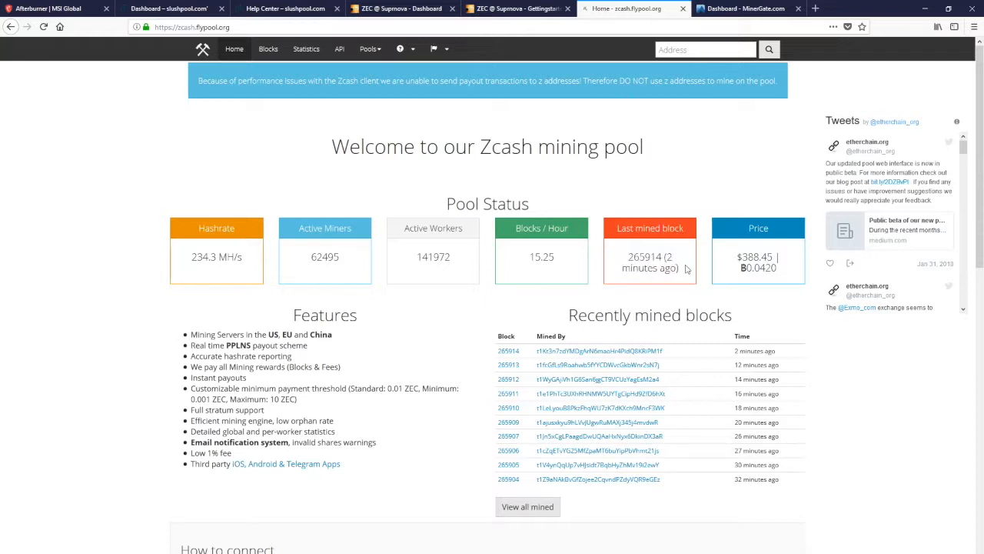
Open the MinerGate dashboard and look through its currencies, from Monero and Zcash to Ethereum Classic and Bitcoin
{"action": "left_click", "coordinate": [759, 9]}
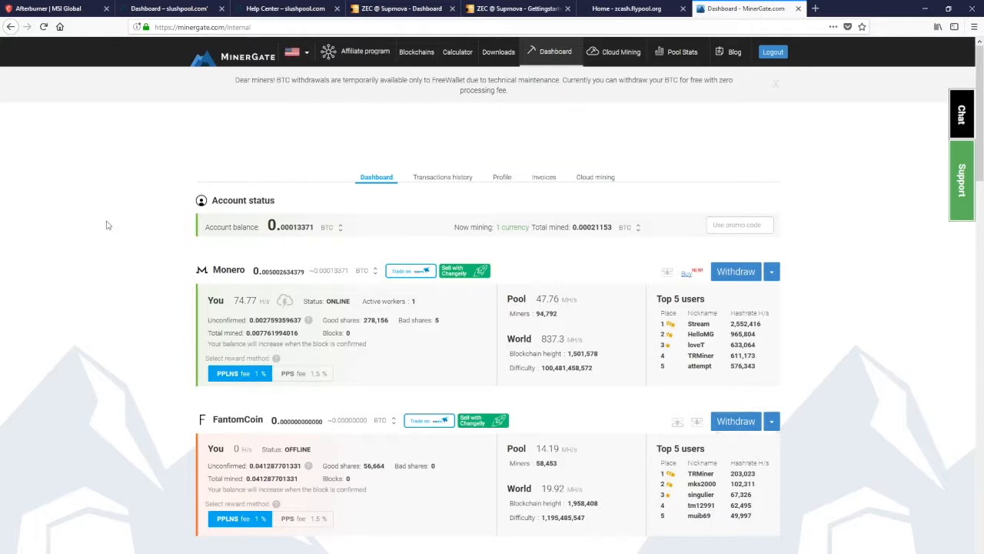
{"action": "scroll", "coordinate": [143, 267], "scroll_direction": "down", "scroll_amount": 3}
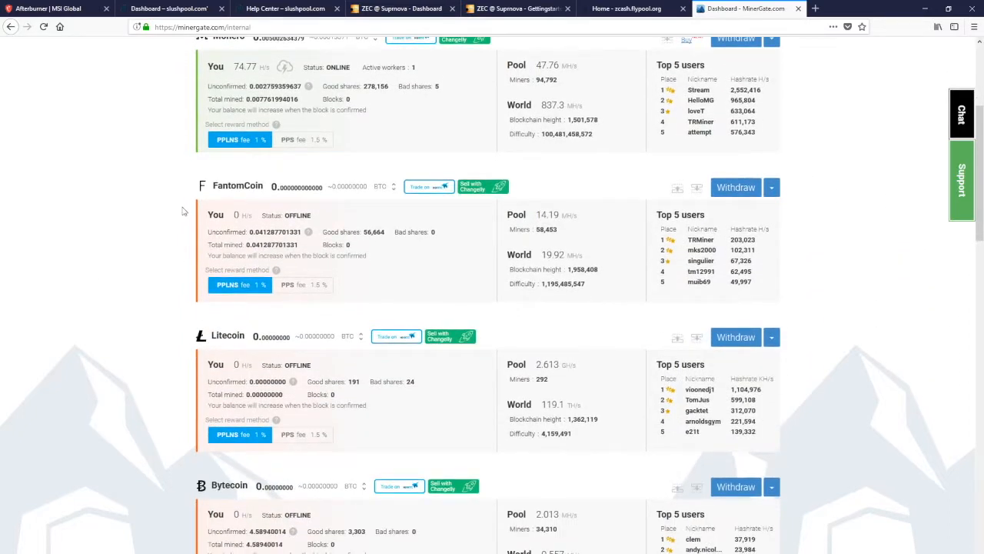
{"action": "scroll", "coordinate": [183, 211], "scroll_direction": "down", "scroll_amount": 5}
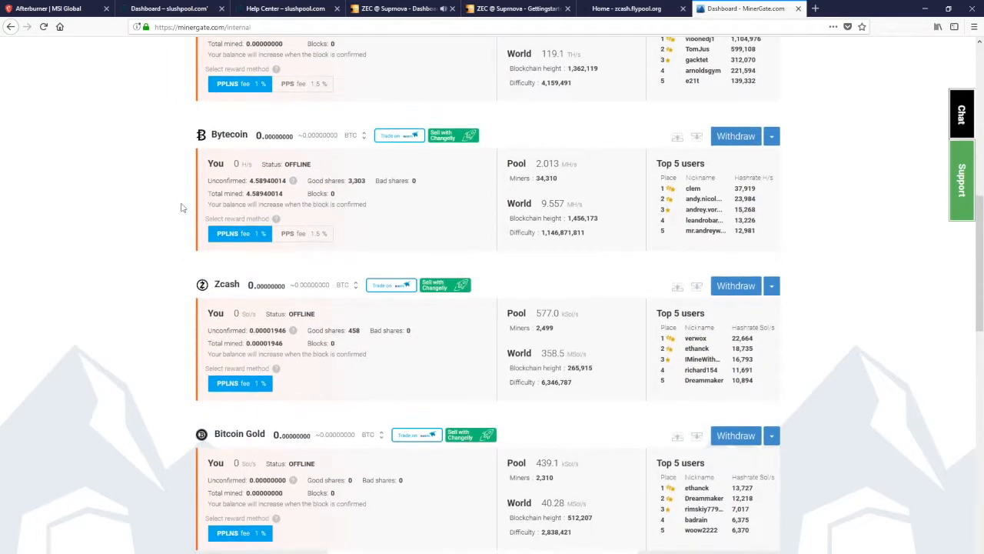
{"action": "scroll", "coordinate": [183, 208], "scroll_direction": "down", "scroll_amount": 2}
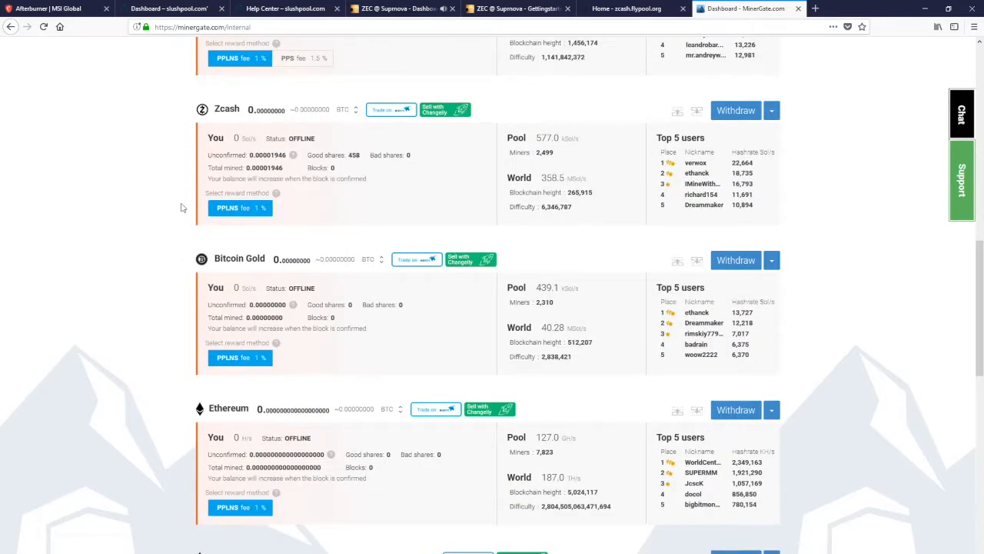
{"action": "scroll", "coordinate": [182, 208], "scroll_direction": "down", "scroll_amount": 5}
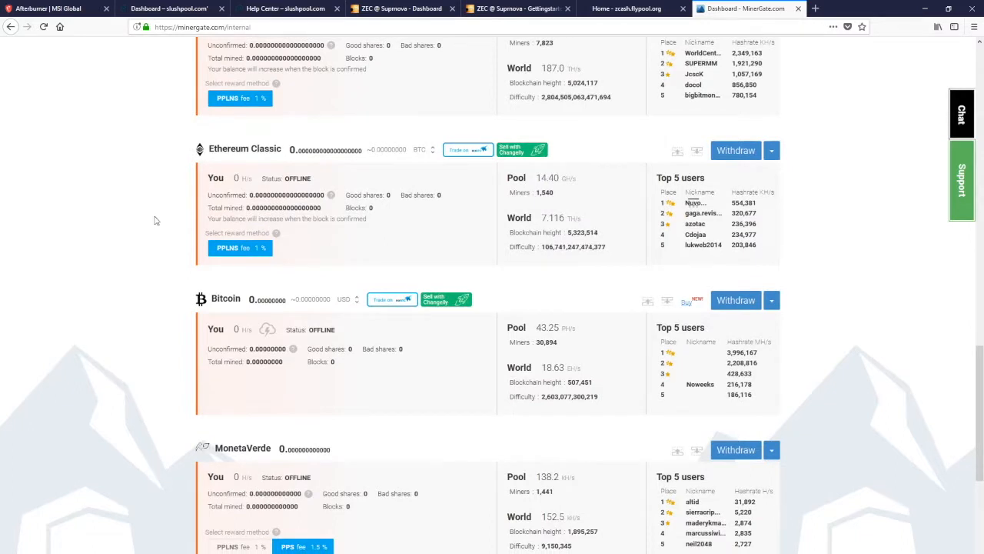
Review the Getting Started - Zcash guide in Slush Pool's Help Center
{"action": "left_click", "coordinate": [173, 9]}
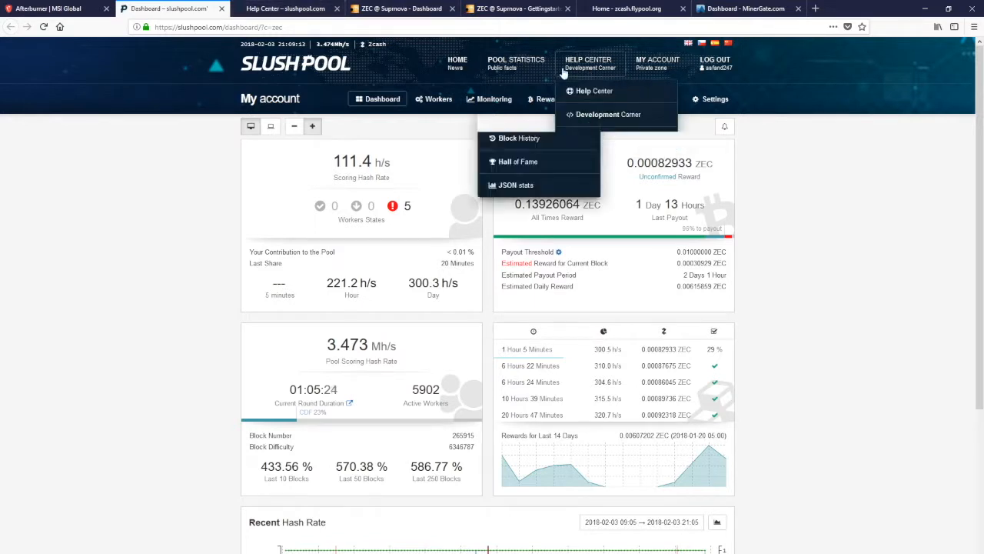
{"action": "left_click", "coordinate": [285, 8]}
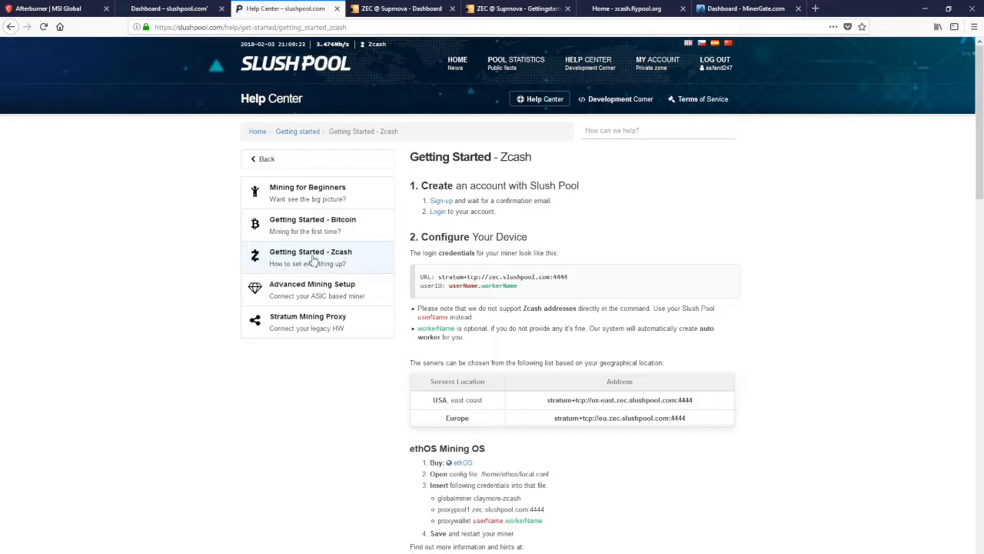
{"action": "left_click_drag", "start_coordinate": [394, 163], "coordinate": [815, 472]}
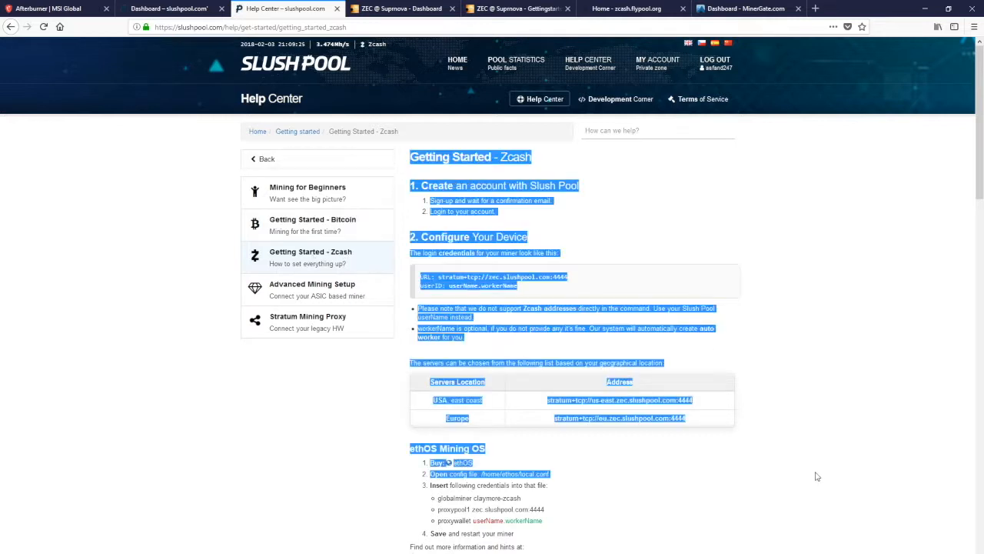
{"action": "left_click", "coordinate": [795, 315]}
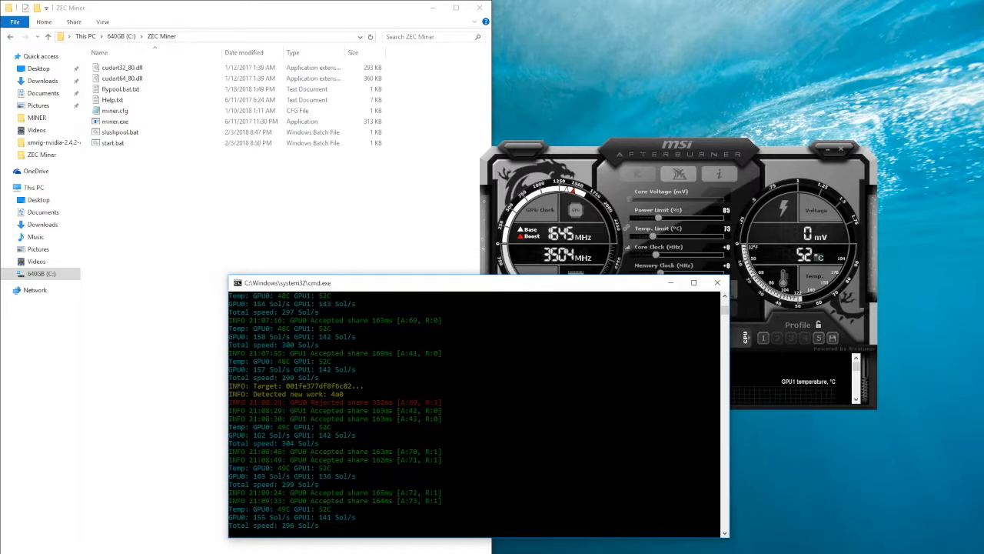
{"action": "left_click", "coordinate": [314, 550]}
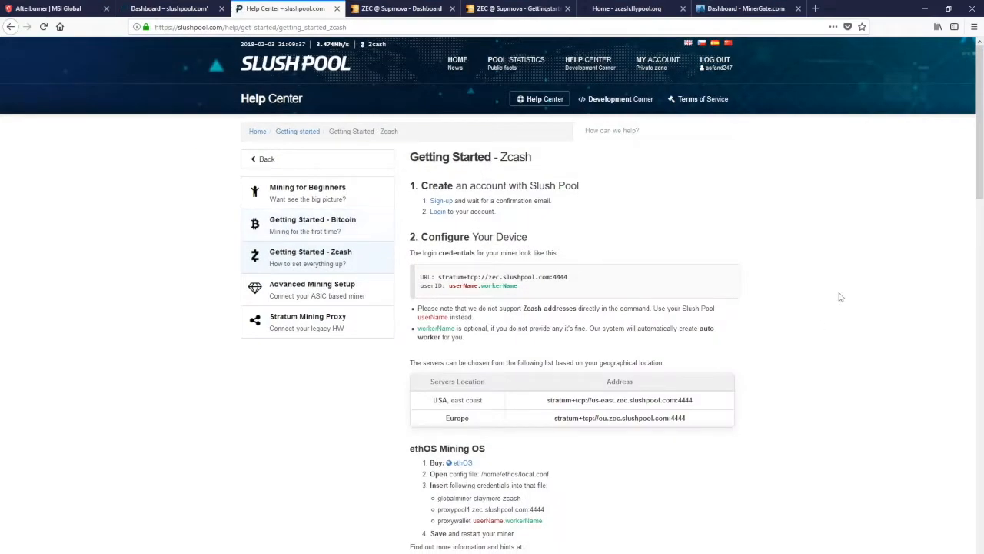
Open Suprnova's Getting Started page and highlight EWBF's CUDA Zcash miner (NVIDIA) in the download list
{"action": "left_click", "coordinate": [421, 7]}
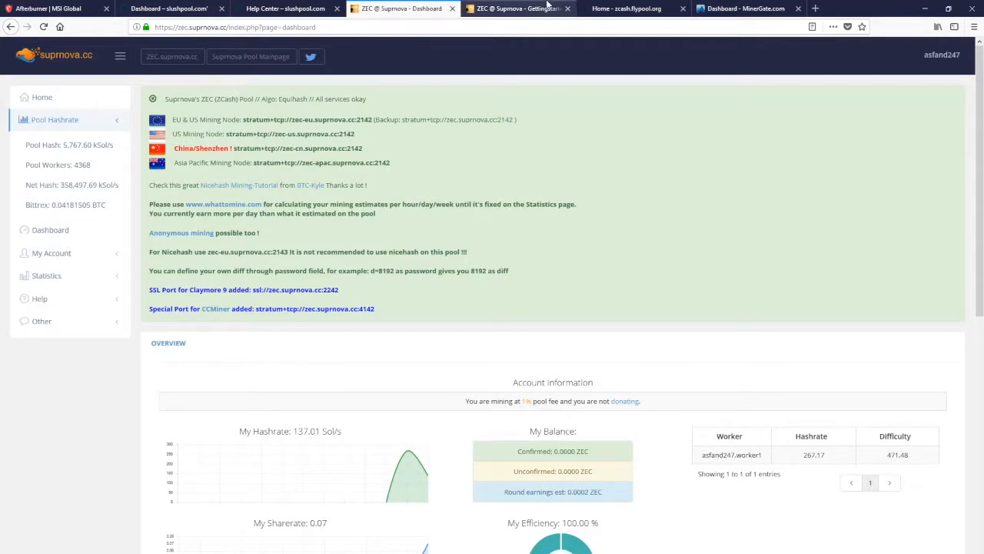
{"action": "left_click", "coordinate": [520, 10]}
{"action": "scroll", "coordinate": [395, 208], "scroll_direction": "down", "scroll_amount": 4}
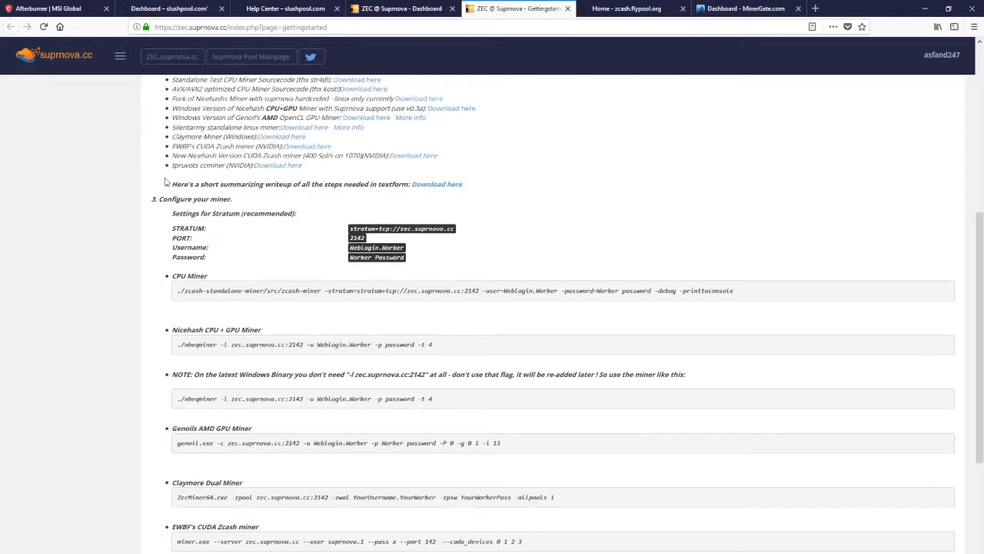
{"action": "scroll", "coordinate": [168, 183], "scroll_direction": "up", "scroll_amount": 1}
{"action": "left_click_drag", "start_coordinate": [170, 206], "coordinate": [281, 203]}
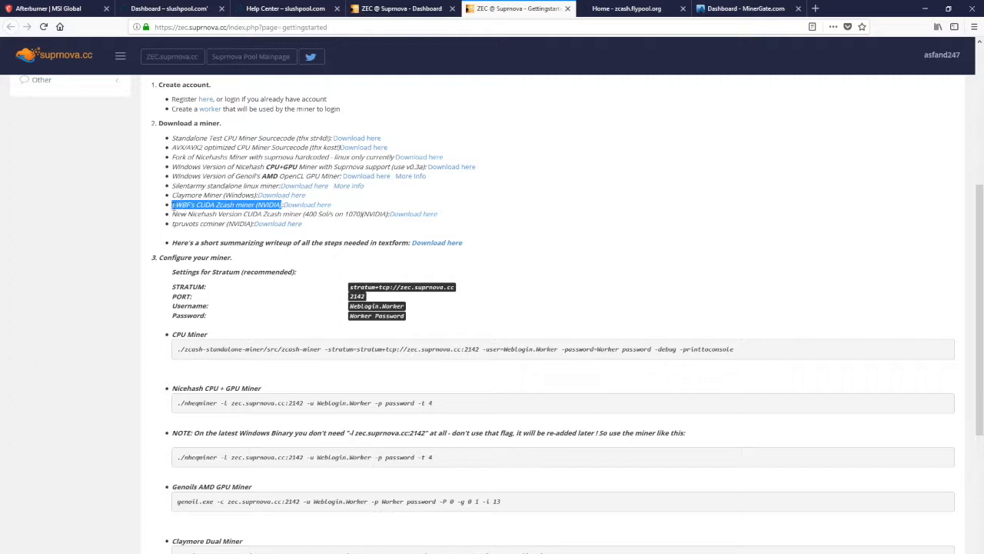
Return to Slush Pool's Zcash guide, then open slushpool.bat from the ZEC Miner folder in Notepad and review its command line
{"action": "left_click", "coordinate": [306, 8]}
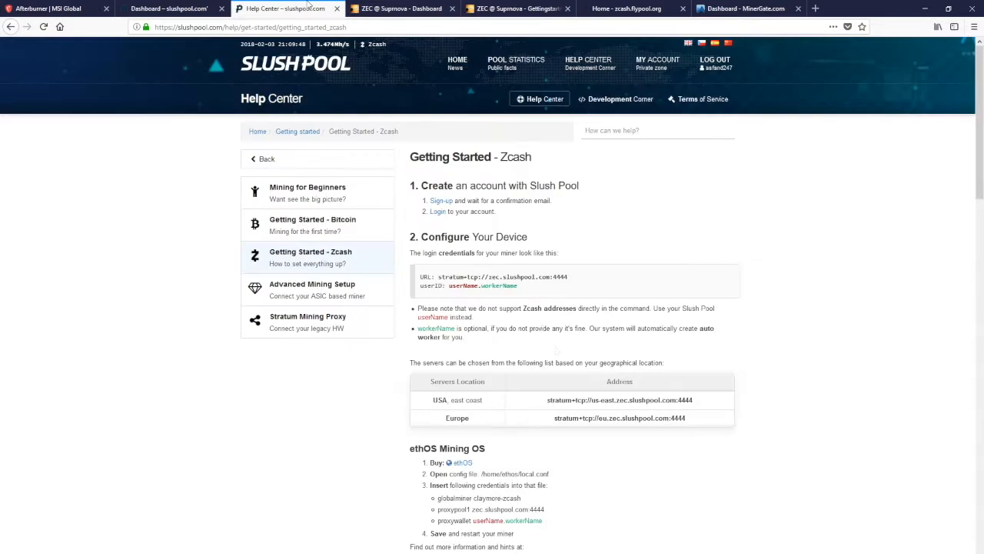
{"action": "scroll", "coordinate": [341, 485], "scroll_direction": "down", "scroll_amount": 3}
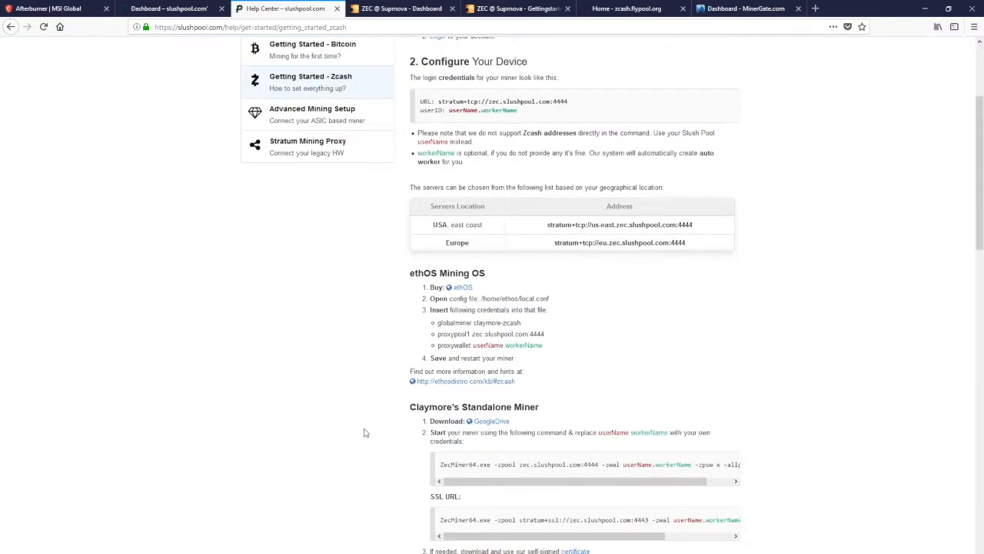
{"action": "key", "text": "alt+Tab"}
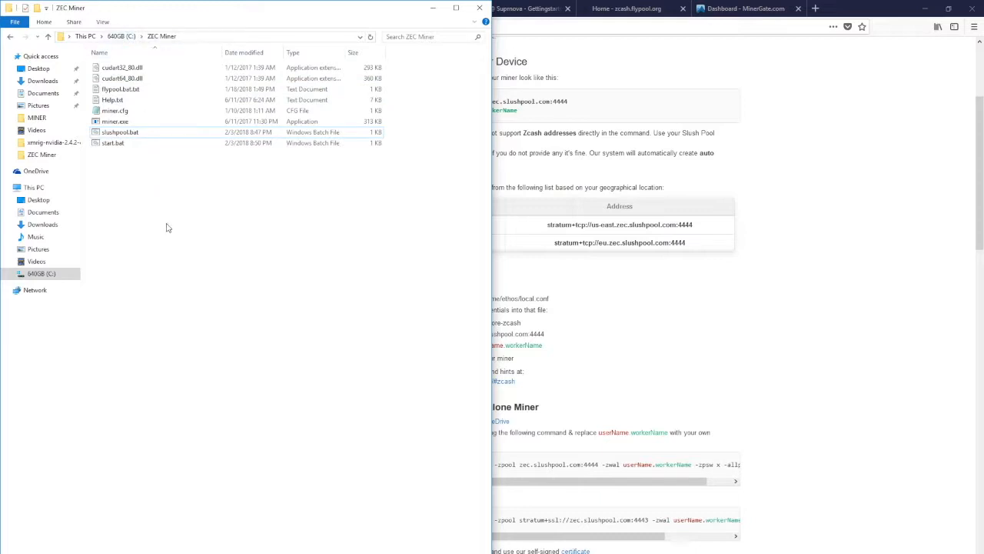
{"action": "left_click", "coordinate": [120, 144]}
{"action": "right_click", "coordinate": [135, 146]}
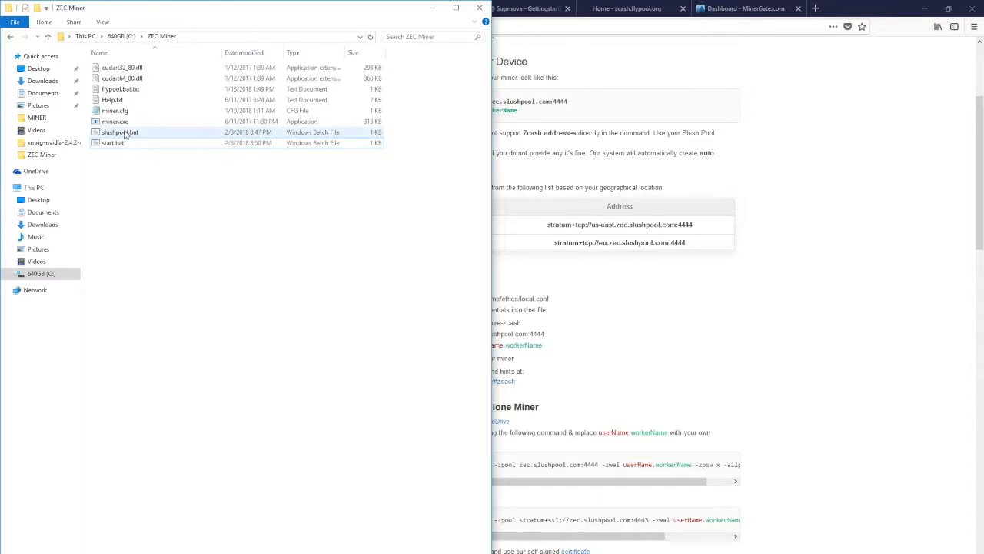
{"action": "left_click", "coordinate": [125, 134]}
{"action": "right_click", "coordinate": [146, 132]}
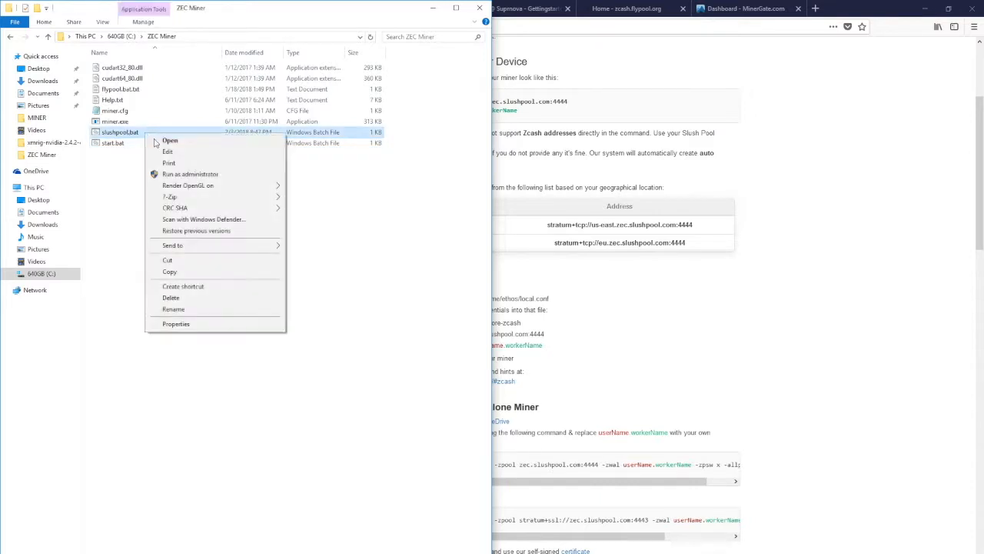
{"action": "left_click", "coordinate": [176, 152]}
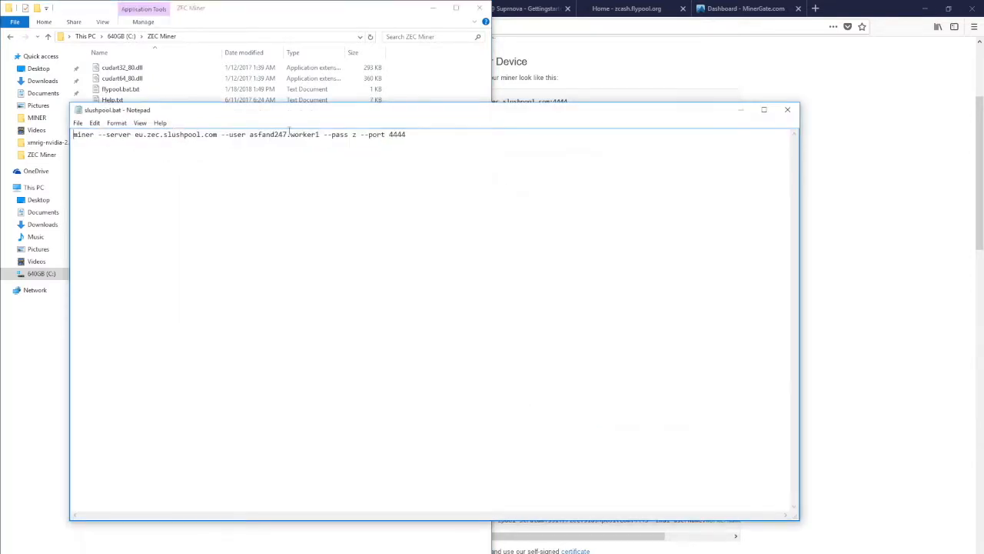
{"action": "left_click_drag", "start_coordinate": [73, 136], "coordinate": [492, 138]}
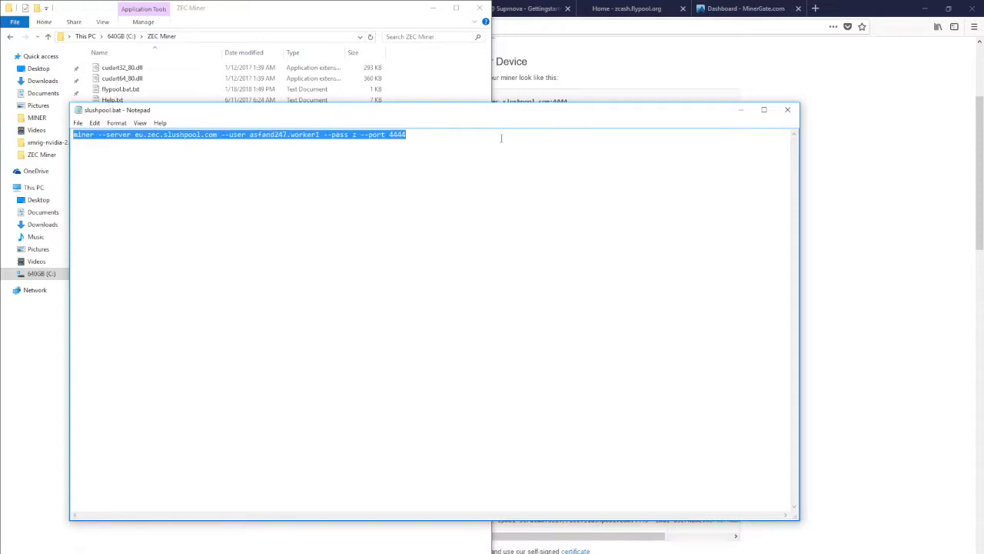
Compare the server address in slushpool.bat with Slush Pool's general Zcash URL and its Europe server address
{"action": "left_click", "coordinate": [825, 195]}
{"action": "scroll", "coordinate": [455, 127], "scroll_direction": "up", "scroll_amount": 2}
{"action": "left_click_drag", "start_coordinate": [488, 160], "coordinate": [590, 166]}
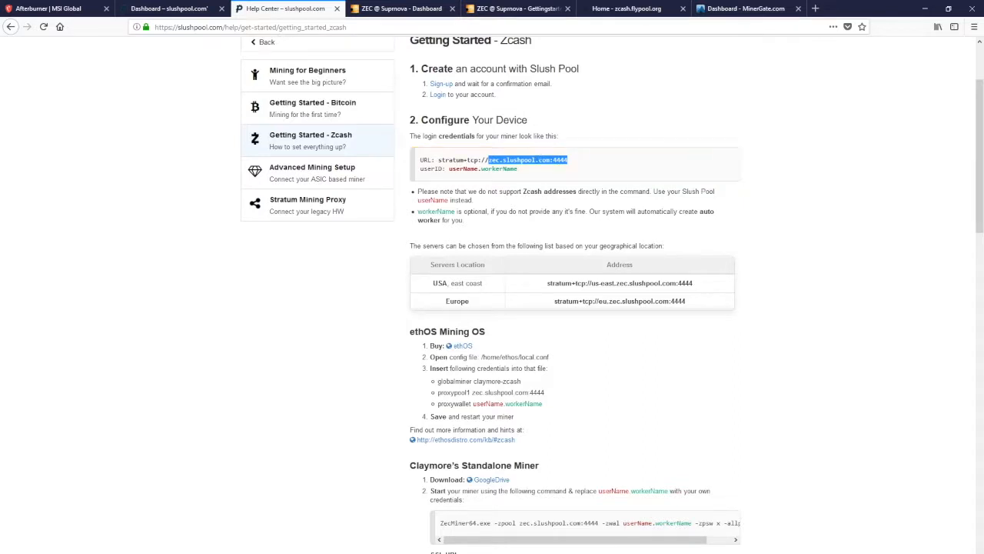
{"action": "key", "text": "alt+Tab"}
{"action": "left_click_drag", "start_coordinate": [346, 113], "coordinate": [447, 195]}
{"action": "left_click_drag", "start_coordinate": [237, 216], "coordinate": [316, 218]}
{"action": "left_click_drag", "start_coordinate": [237, 215], "coordinate": [247, 215]}
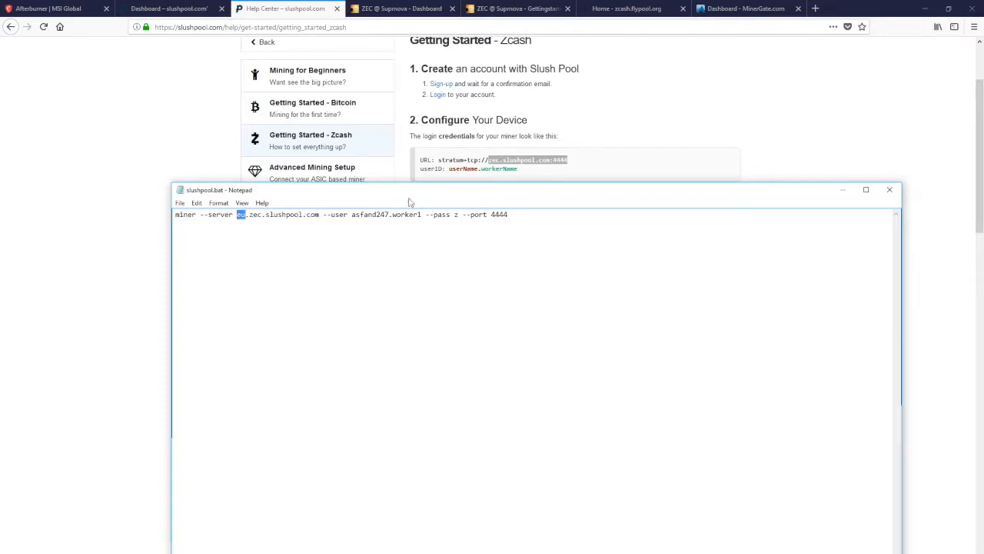
{"action": "left_click_drag", "start_coordinate": [558, 196], "coordinate": [617, 301]}
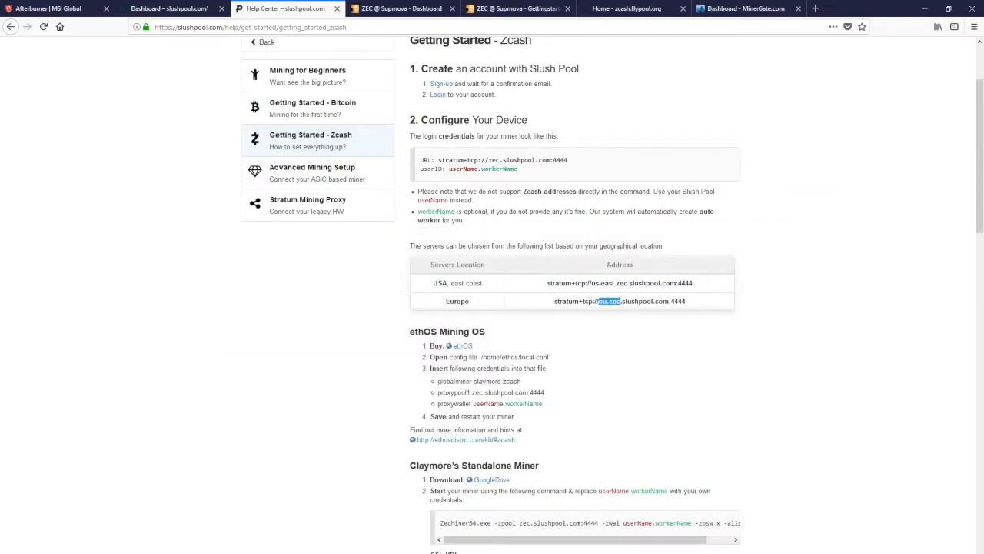
{"action": "key", "text": "alt+Tab"}
{"action": "left_click", "coordinate": [282, 366]}
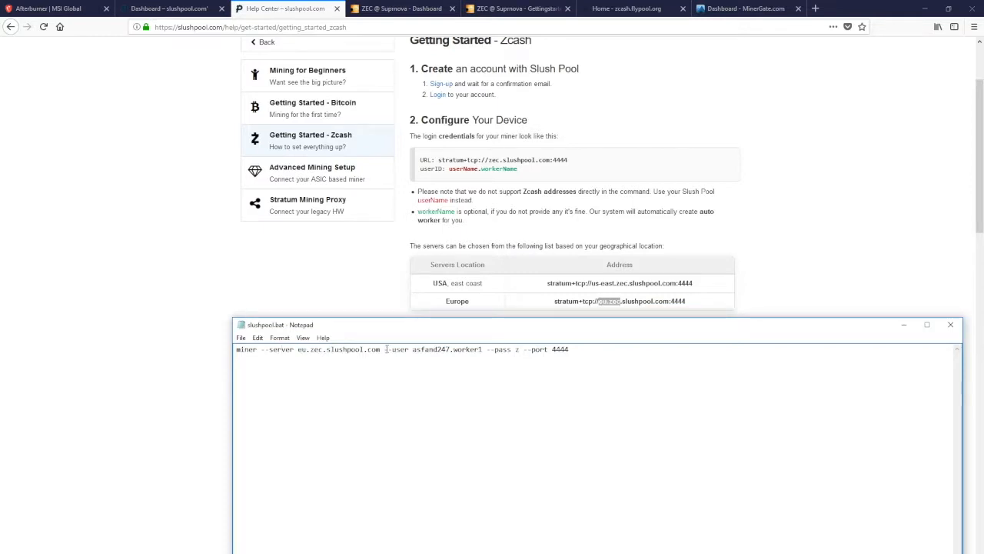
Highlight the --user parameter in slushpool.bat and check its account name and worker name parts
{"action": "left_click_drag", "start_coordinate": [385, 350], "coordinate": [482, 349]}
{"action": "left_click", "coordinate": [424, 349]}
{"action": "left_click", "coordinate": [481, 349]}
{"action": "left_click_drag", "start_coordinate": [483, 350], "coordinate": [454, 350]}
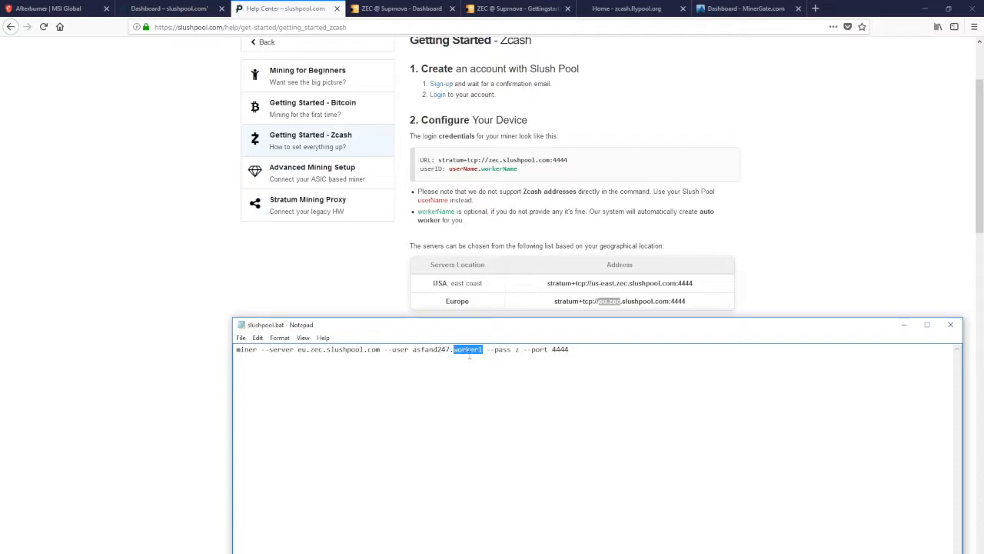
Highlight the --pass parameter in the slushpool.bat command and check its password value
{"action": "left_click_drag", "start_coordinate": [487, 350], "coordinate": [518, 350]}
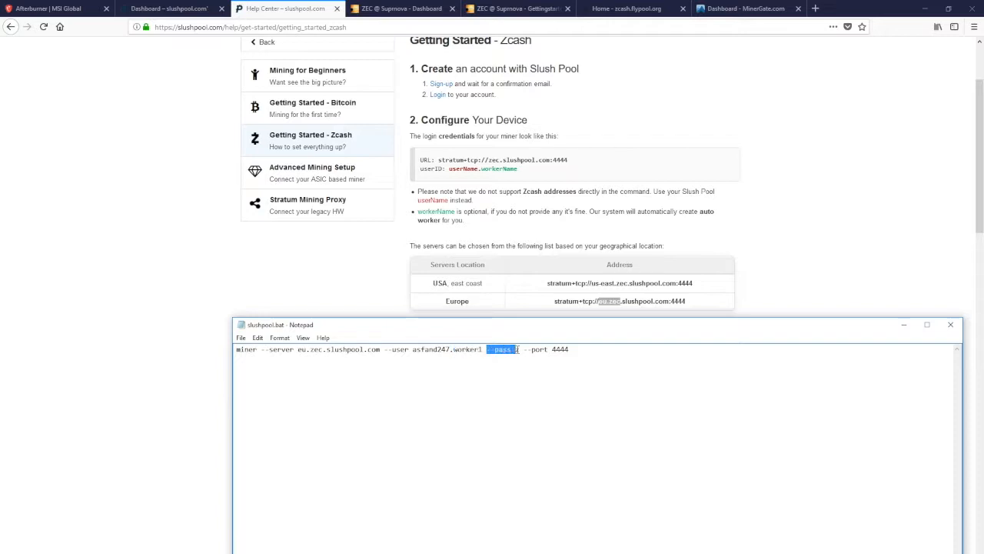
{"action": "left_click", "coordinate": [516, 350]}
{"action": "double_click", "coordinate": [516, 349]}
{"action": "left_click", "coordinate": [517, 350]}
{"action": "left_click_drag", "start_coordinate": [486, 349], "coordinate": [521, 352]}
{"action": "left_click", "coordinate": [524, 350]}
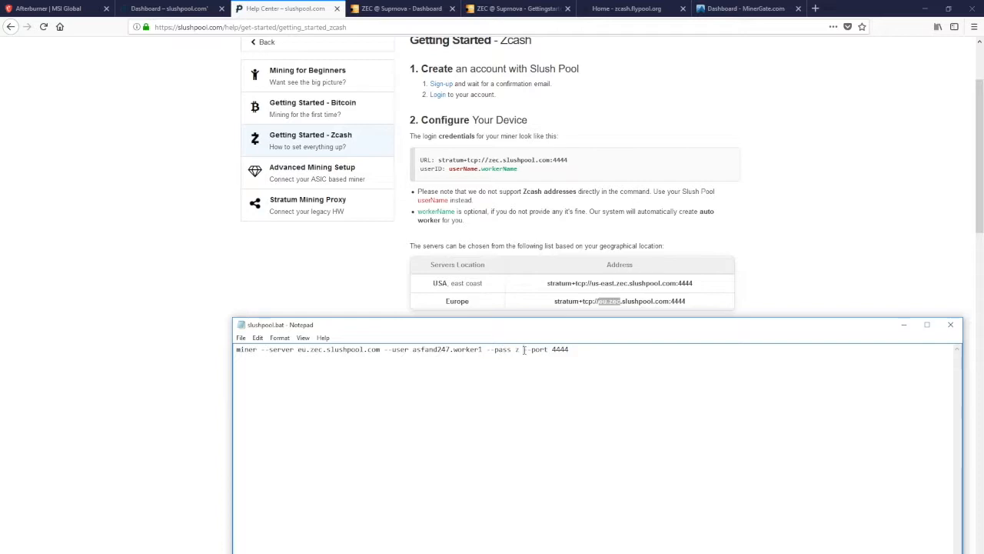
Compare the --port parameter in slushpool.bat with port 4444 in Slush Pool's USA server address and general URL
{"action": "left_click_drag", "start_coordinate": [524, 350], "coordinate": [611, 352]}
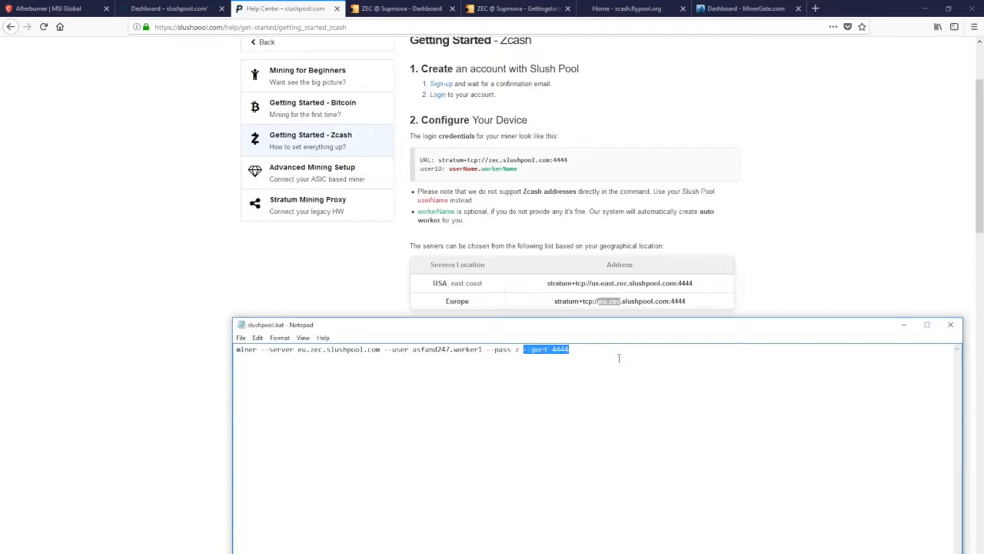
{"action": "left_click", "coordinate": [824, 235]}
{"action": "double_click", "coordinate": [686, 282]}
{"action": "left_click", "coordinate": [694, 283]}
{"action": "double_click", "coordinate": [683, 283]}
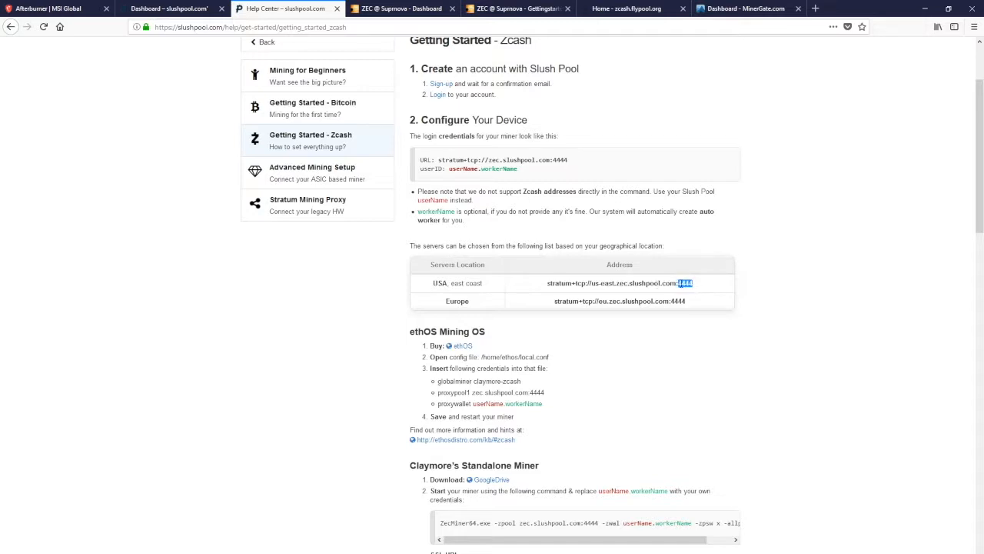
{"action": "double_click", "coordinate": [559, 160]}
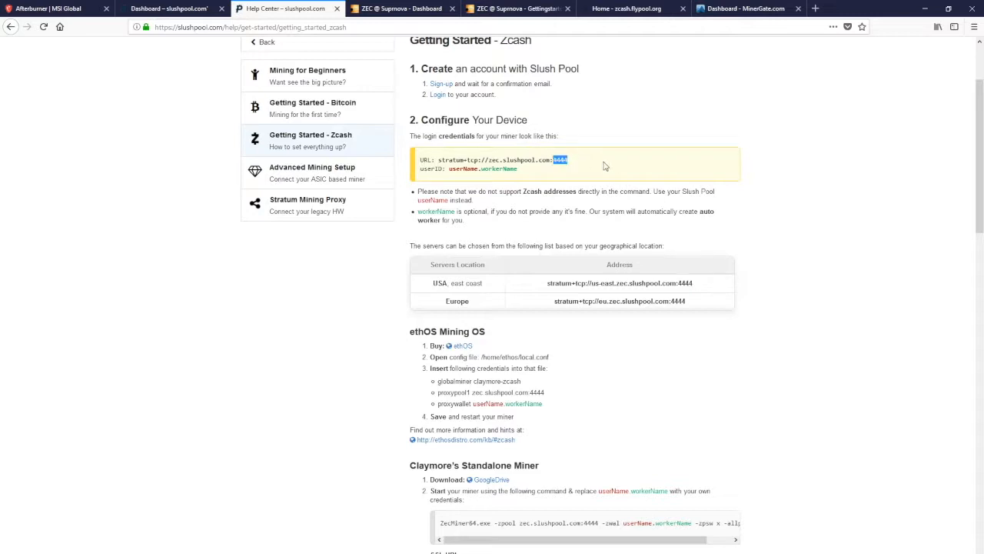
{"action": "key", "text": "ctrl+c"}
{"action": "key", "text": "alt+Tab"}
{"action": "key", "text": "ctrl+v"}
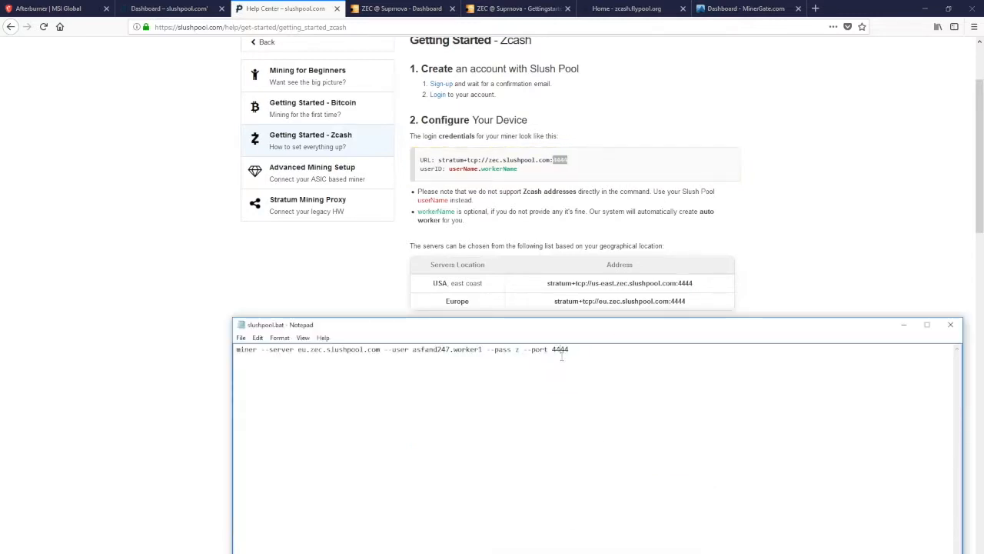
Close slushpool.bat in Notepad, return to the ZEC Miner folder and bring up the miner console
{"action": "left_click", "coordinate": [951, 324]}
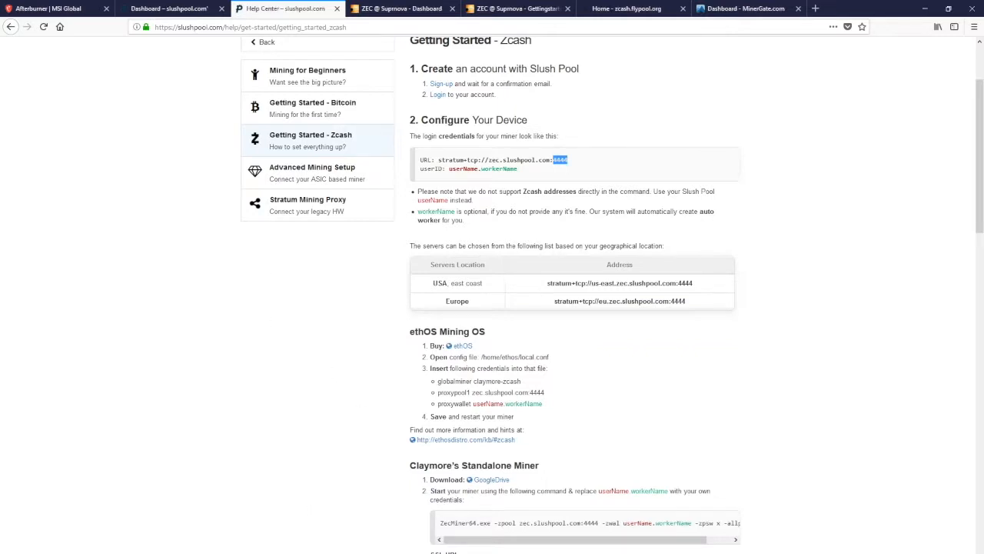
{"action": "key", "text": "alt+Tab"}
{"action": "double_click", "coordinate": [146, 132]}
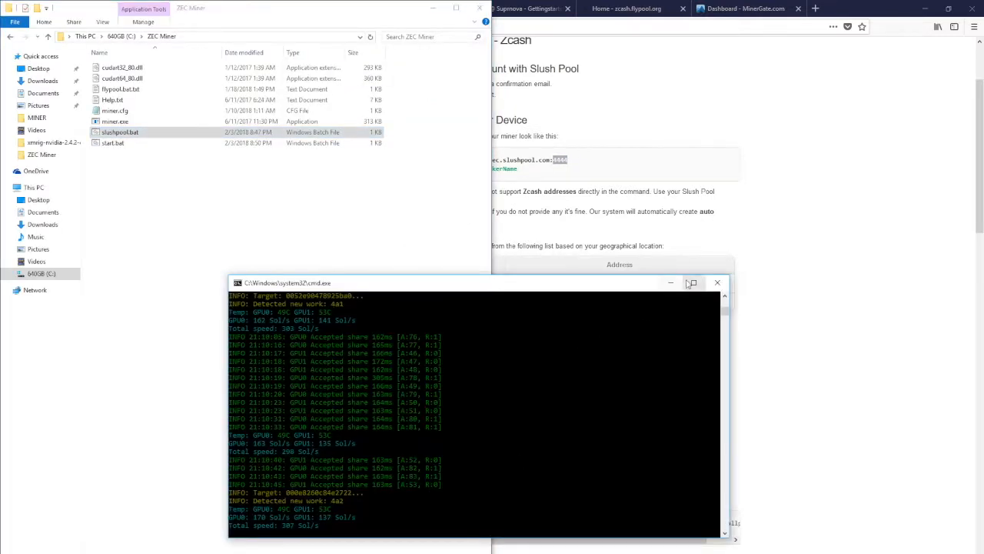
Close the running miner console and select slushpool.bat in the ZEC Miner folder
{"action": "left_click", "coordinate": [719, 284]}
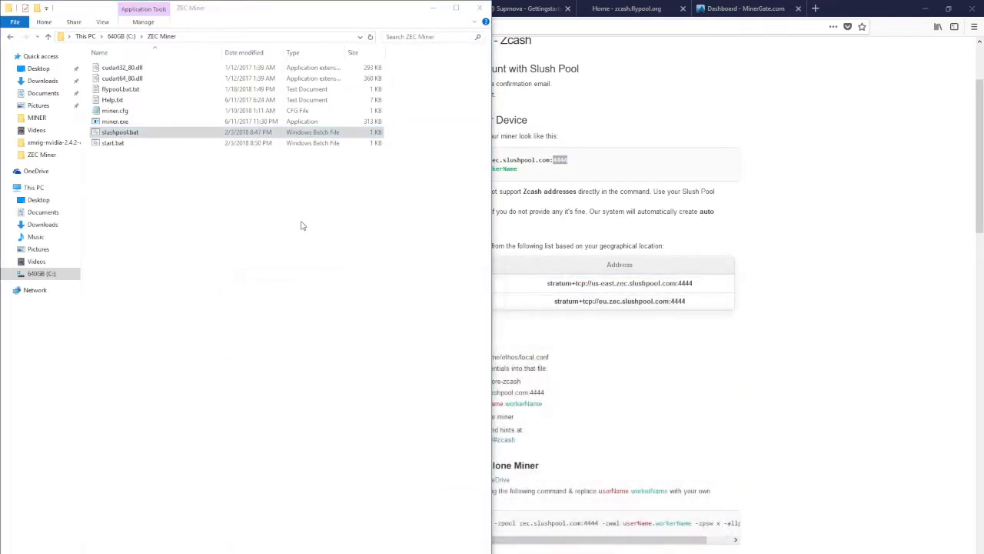
{"action": "left_click", "coordinate": [132, 134]}
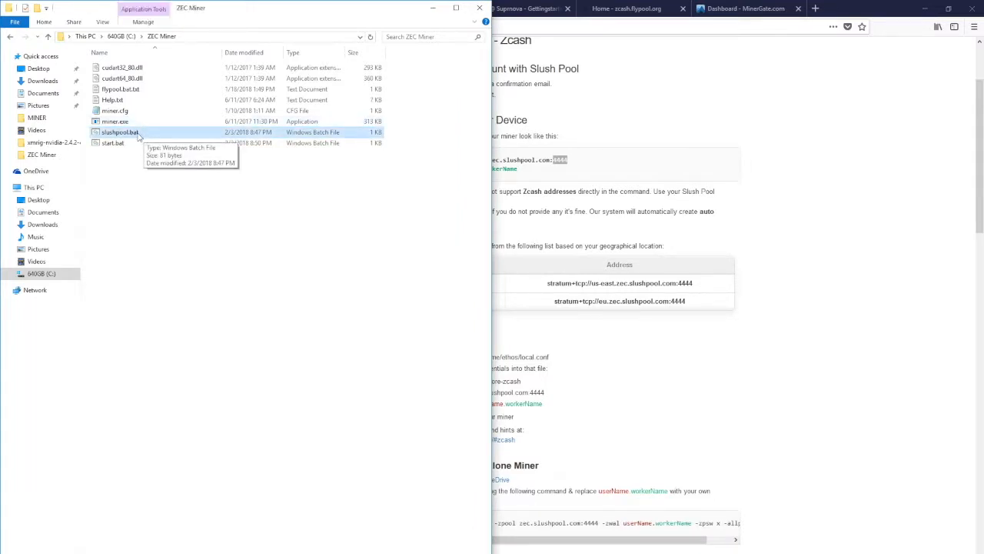
Create a text document in the ZEC Miner folder and try to name it new settings.at, declining the extension change
{"action": "right_click", "coordinate": [153, 174]}
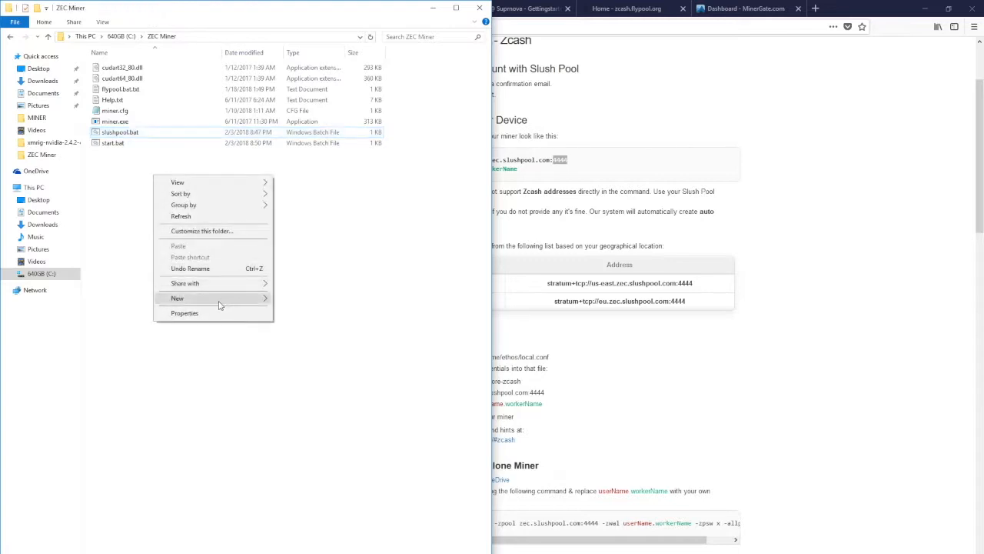
{"action": "mouse_move", "coordinate": [219, 305]}
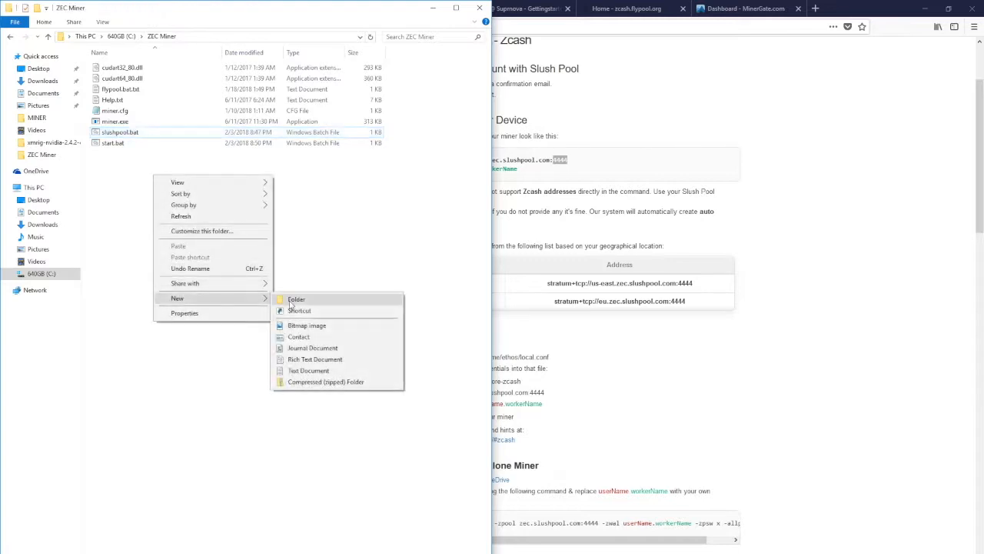
{"action": "left_click", "coordinate": [311, 370]}
{"action": "type", "text": "new settings"}
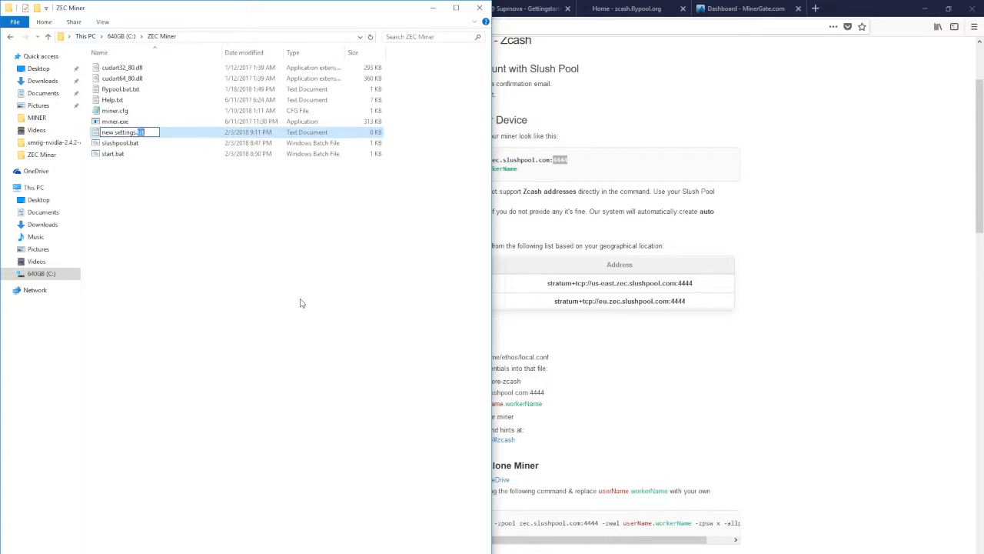
{"action": "type", "text": "at"}
{"action": "key", "text": "Return"}
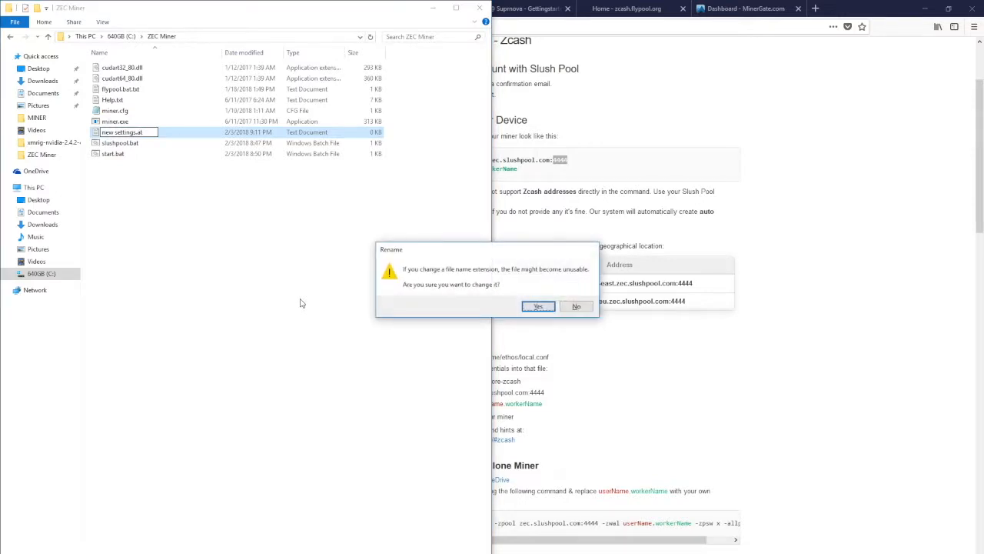
{"action": "left_click", "coordinate": [576, 309]}
Rename the new text document to new.bat and accept the extension change
{"action": "left_click", "coordinate": [160, 133]}
{"action": "type", "text": "new.txt"}
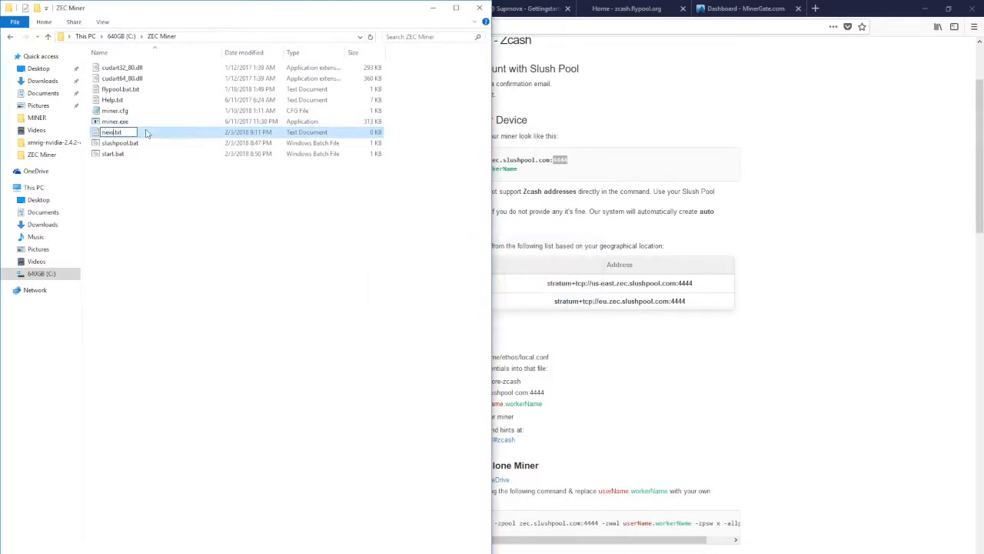
{"action": "key", "text": "BackSpace"}
{"action": "key", "text": "BackSpace"}
{"action": "key", "text": "BackSpace"}
{"action": "type", "text": "bat"}
{"action": "key", "text": "Return"}
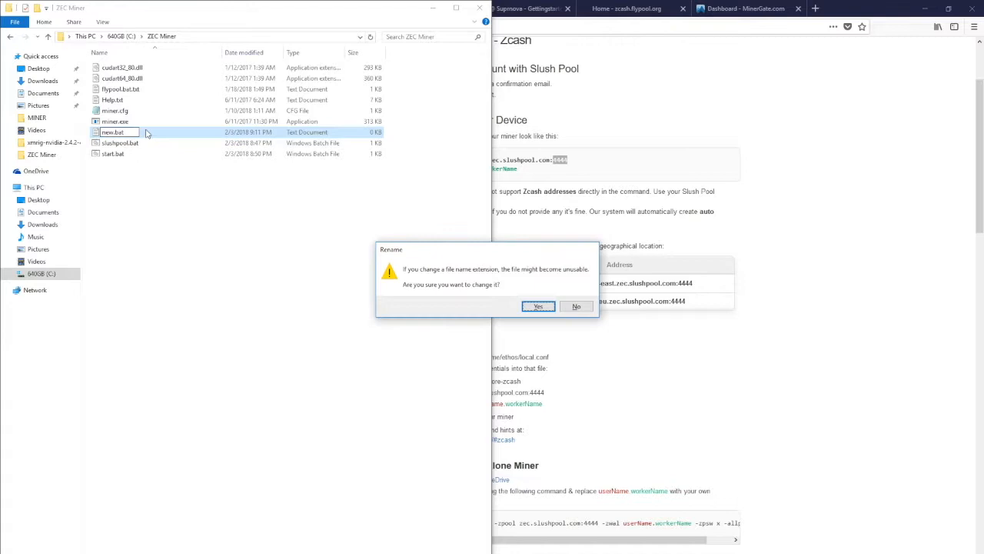
{"action": "left_click", "coordinate": [537, 306]}
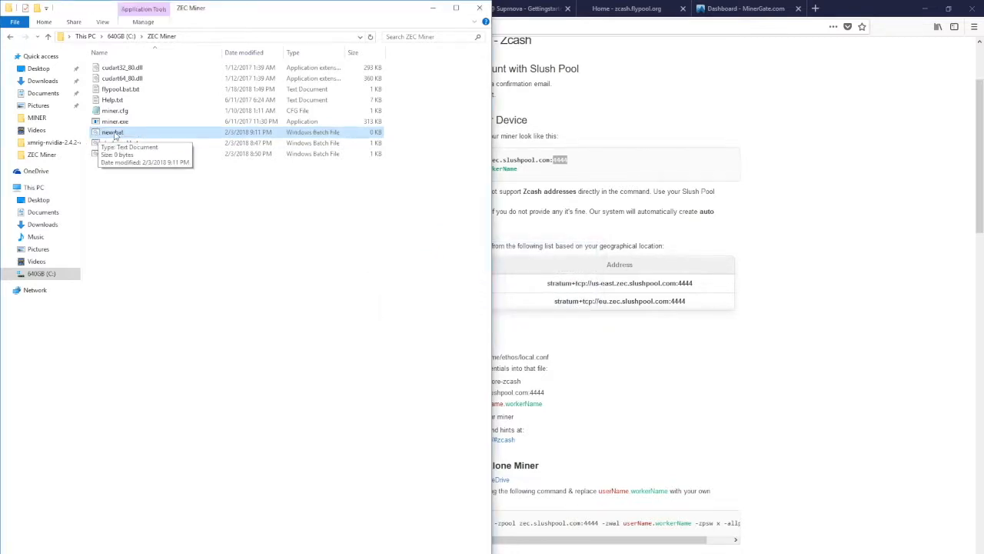
Check the "Hide extensions for known file types" setting in the advanced folder view options
{"action": "left_click", "coordinate": [192, 249]}
{"action": "left_click", "coordinate": [102, 22]}
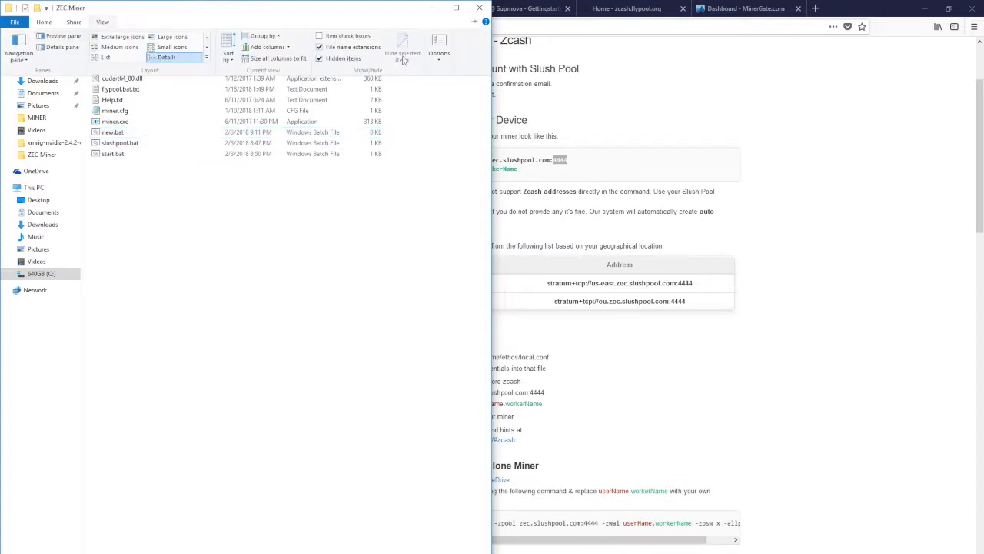
{"action": "left_click", "coordinate": [440, 42]}
{"action": "left_click", "coordinate": [52, 81]}
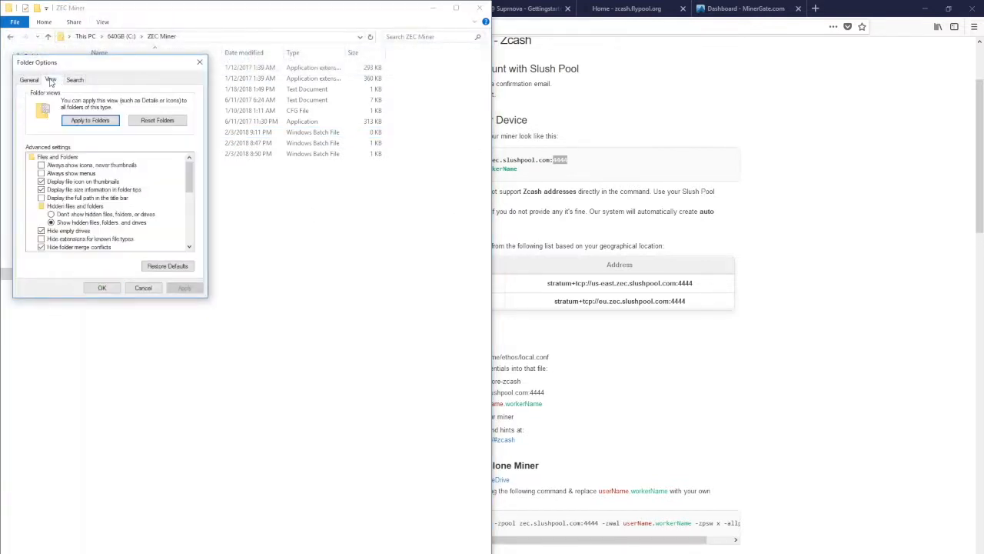
{"action": "left_click", "coordinate": [189, 246]}
{"action": "left_click", "coordinate": [189, 246]}
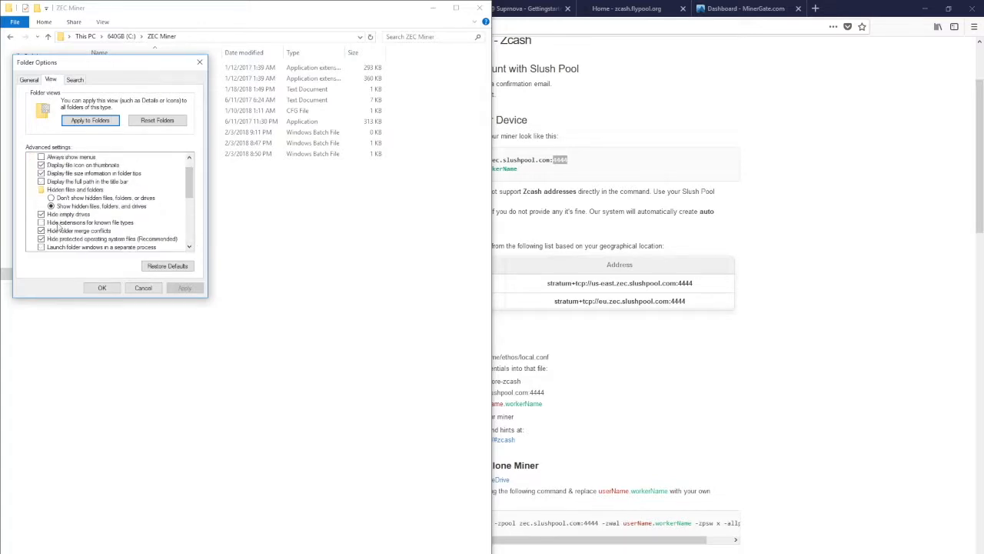
{"action": "left_click", "coordinate": [102, 288]}
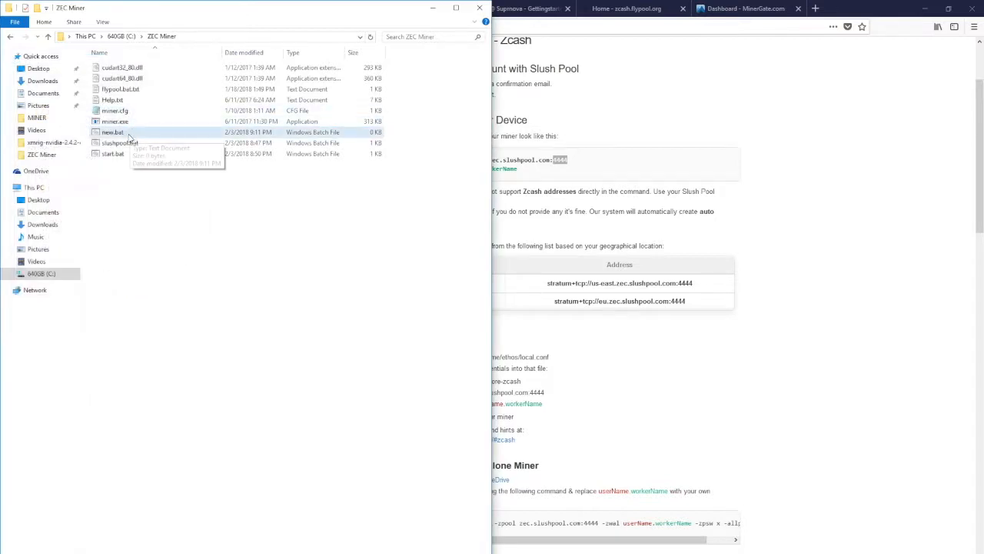
Delete new.bat from the ZEC Miner folder
{"action": "left_click", "coordinate": [126, 135]}
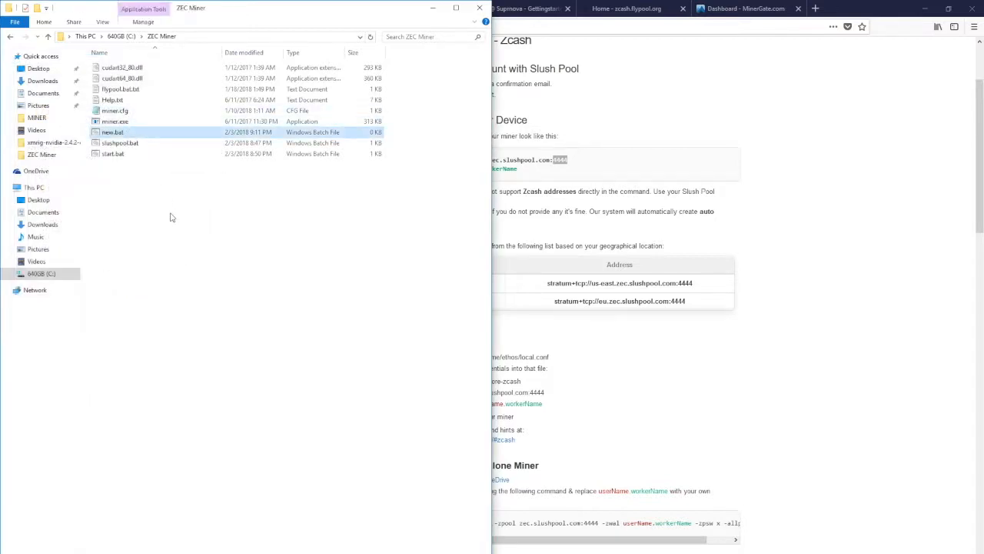
{"action": "key", "text": "Delete"}
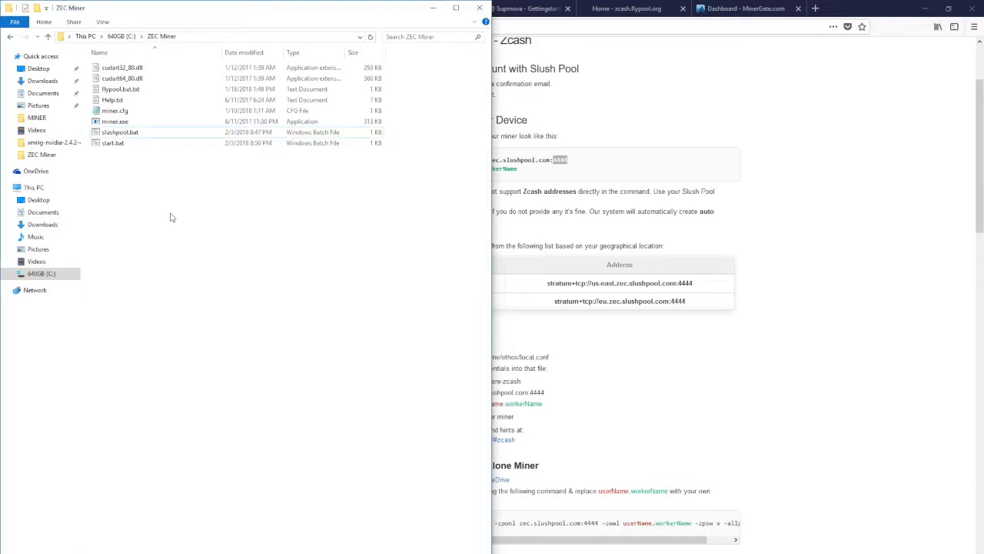
Run slushpool.bat to start the miner and move its console toward the middle of the screen
{"action": "left_click", "coordinate": [137, 133]}
{"action": "double_click", "coordinate": [137, 133]}
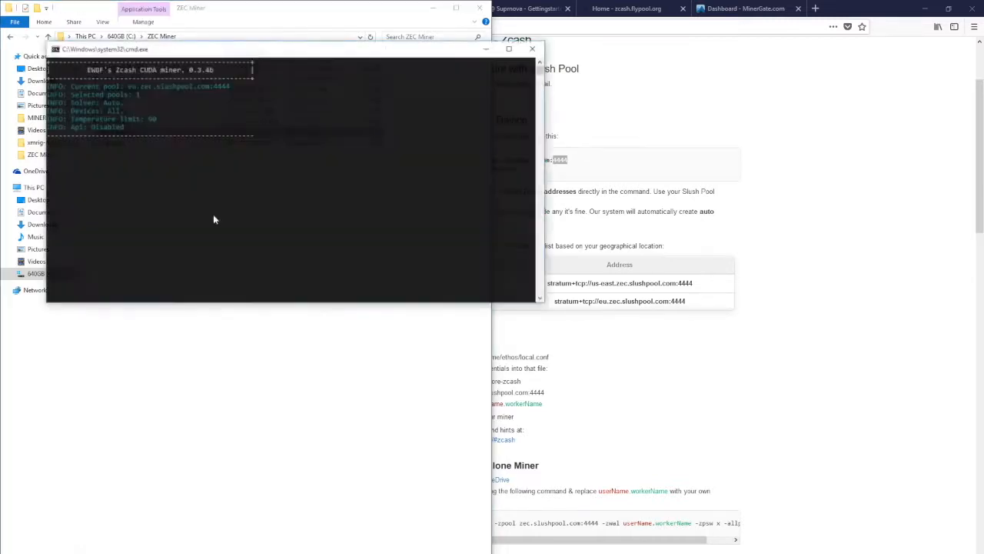
{"action": "left_click_drag", "start_coordinate": [253, 49], "coordinate": [397, 144]}
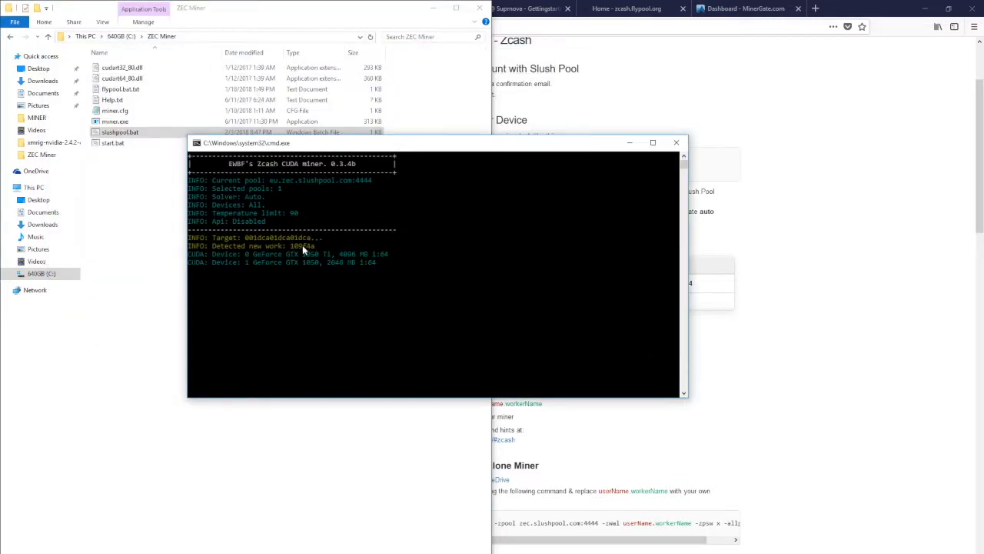
Examine the pool, work and CUDA device lines in the miner console's startup output
{"action": "left_click_drag", "start_coordinate": [192, 243], "coordinate": [236, 258]}
{"action": "left_click", "coordinate": [397, 259]}
{"action": "left_click", "coordinate": [259, 254]}
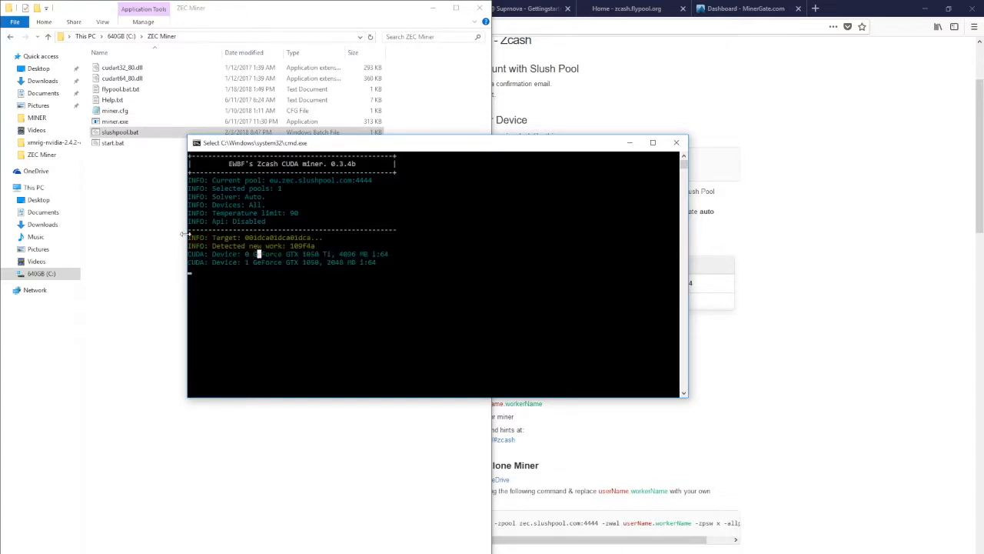
{"action": "left_click_drag", "start_coordinate": [192, 176], "coordinate": [449, 294]}
{"action": "left_click", "coordinate": [447, 294]}
{"action": "left_click_drag", "start_coordinate": [533, 151], "coordinate": [484, 150]}
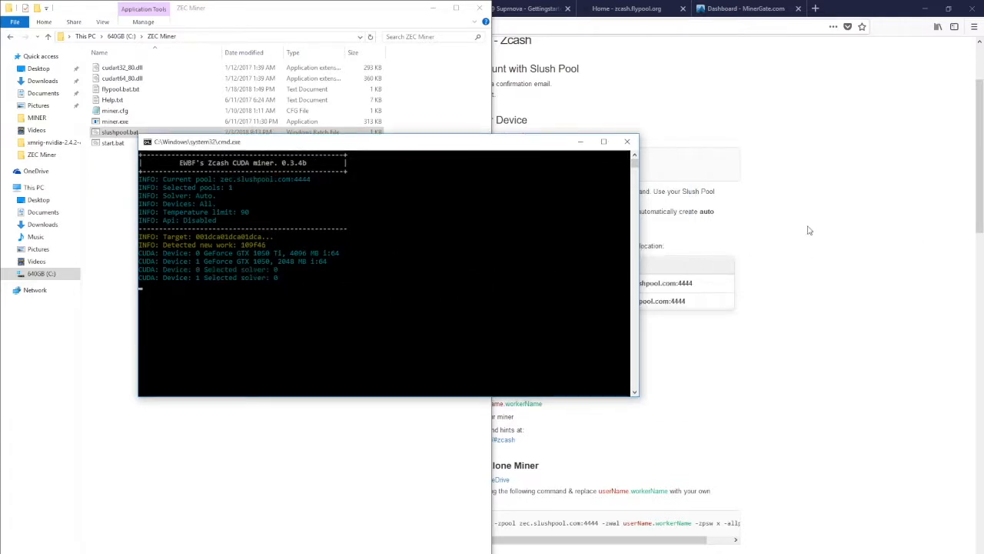
Highlight the line below the selected solvers in the miner console and check the share output
{"action": "left_click_drag", "start_coordinate": [161, 286], "coordinate": [354, 284]}
{"action": "left_click", "coordinate": [354, 284]}
{"action": "left_click", "coordinate": [406, 285]}
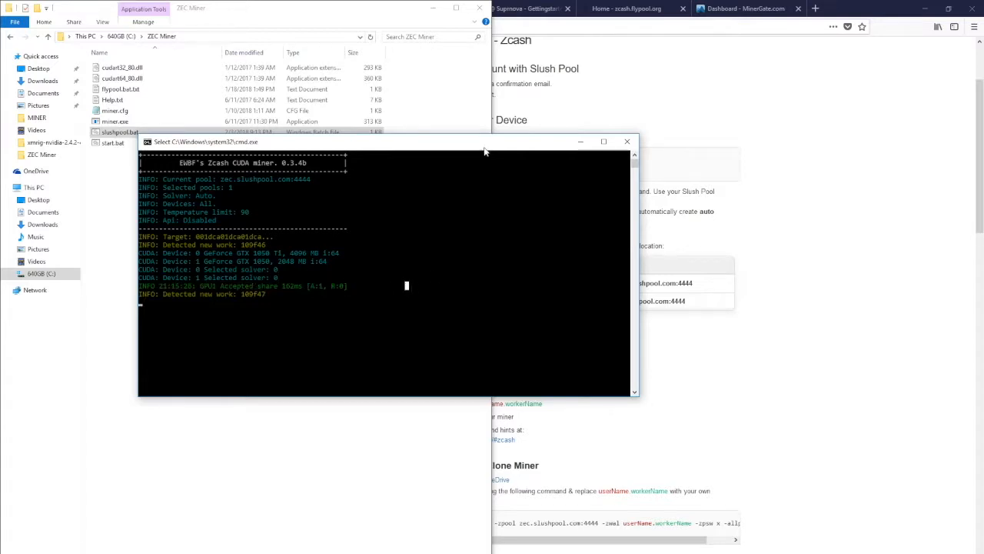
Switch to Slush Pool in the browser, check worker1's hash rate on the Workers page, and return to the account dashboard
{"action": "left_click", "coordinate": [799, 206]}
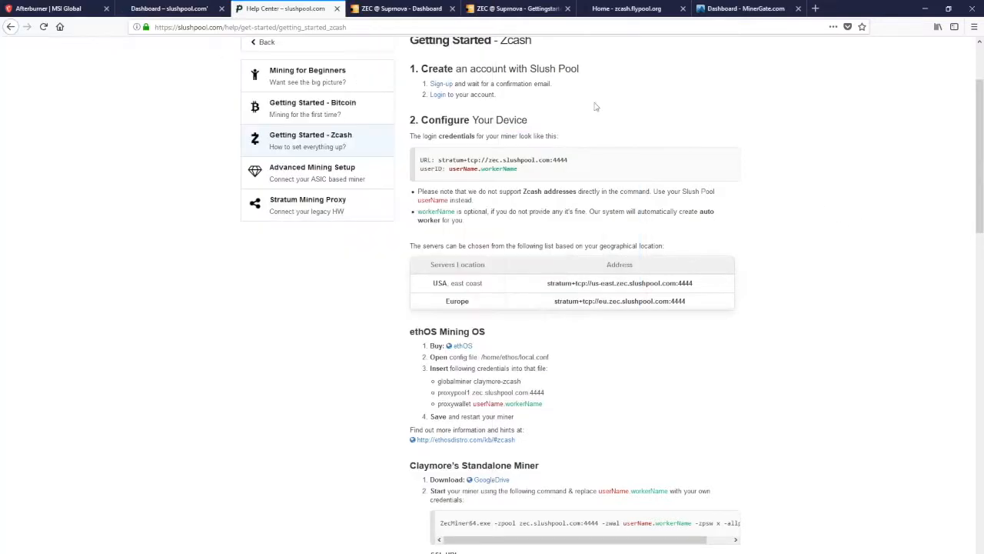
{"action": "left_click", "coordinate": [169, 10]}
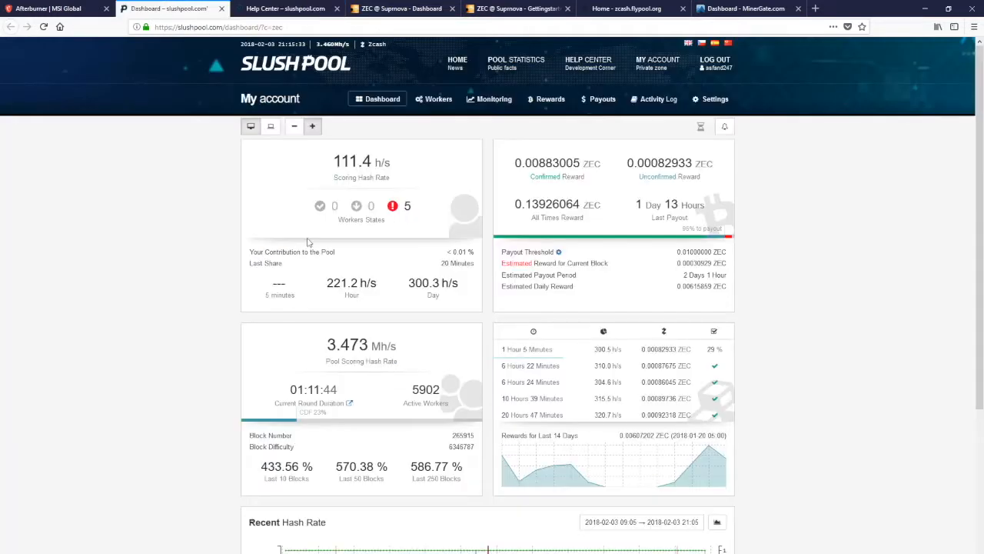
{"action": "left_click", "coordinate": [436, 99]}
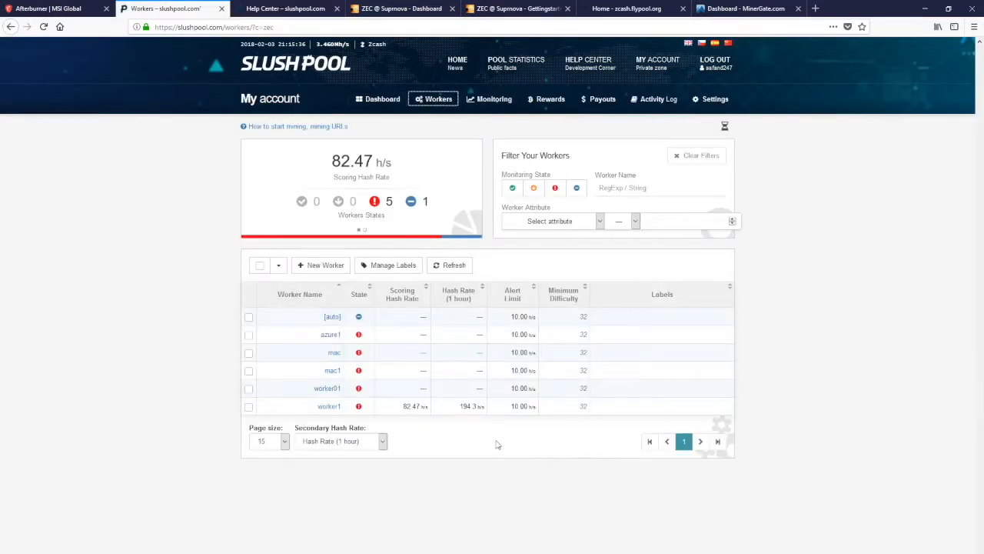
{"action": "mouse_move", "coordinate": [395, 408]}
{"action": "left_mouse_down"}
{"action": "mouse_move", "coordinate": [433, 409]}
{"action": "mouse_move", "coordinate": [385, 411]}
{"action": "left_mouse_up"}
{"action": "left_click", "coordinate": [428, 411]}
{"action": "left_click", "coordinate": [392, 411]}
{"action": "left_click", "coordinate": [377, 99]}
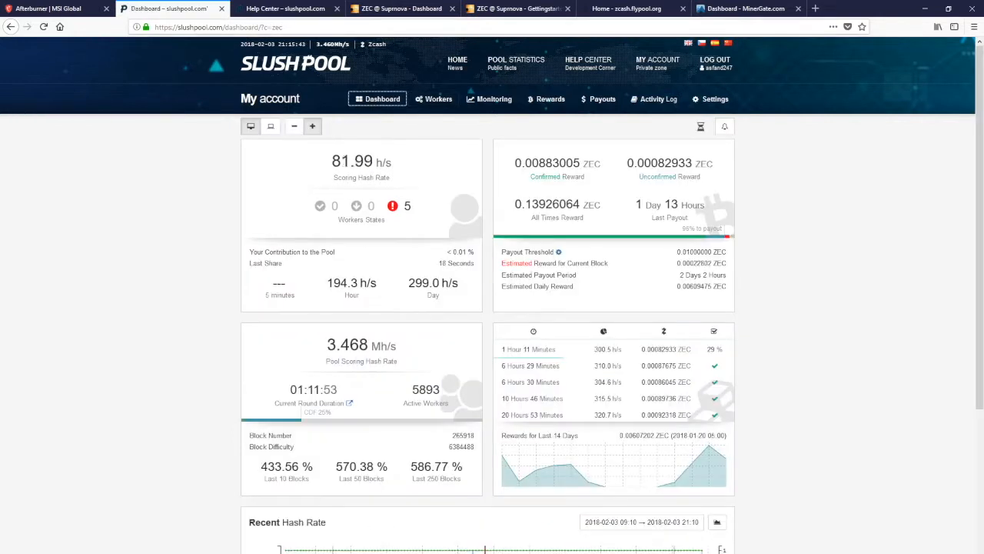
Switch back to the miner console and close it to stop mining on Slush Pool
{"action": "key", "text": "alt+Tab"}
{"action": "left_click", "coordinate": [174, 191]}
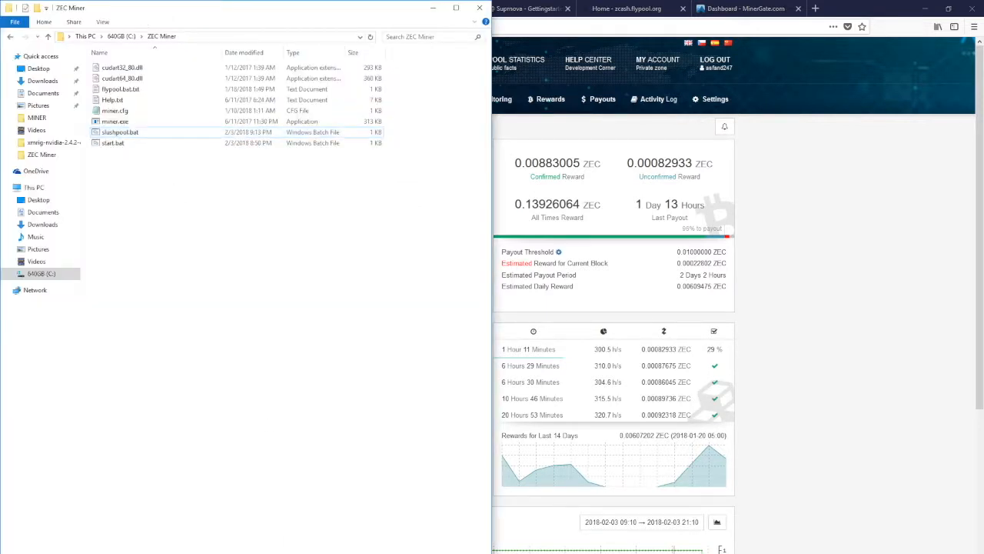
{"action": "key", "text": "alt+Tab"}
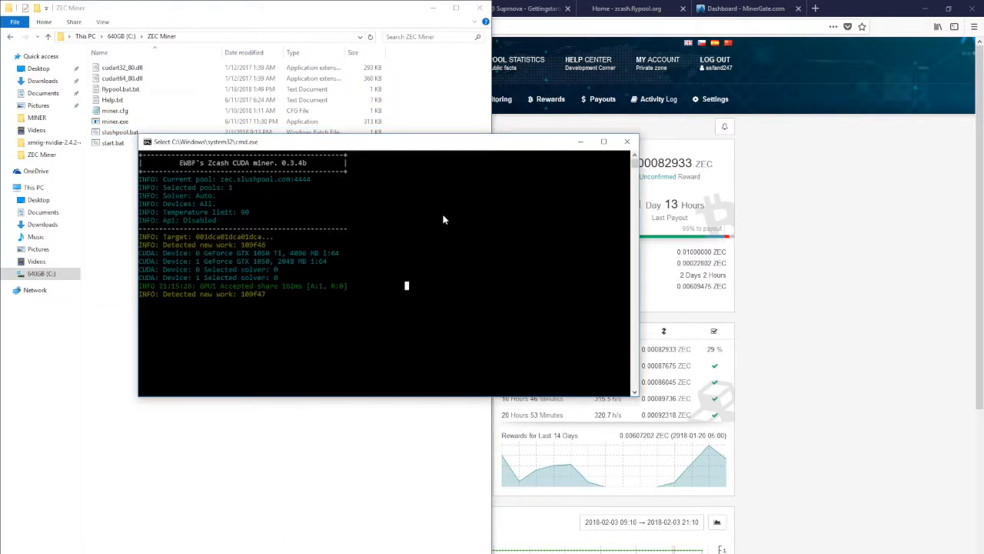
{"action": "left_click", "coordinate": [630, 141]}
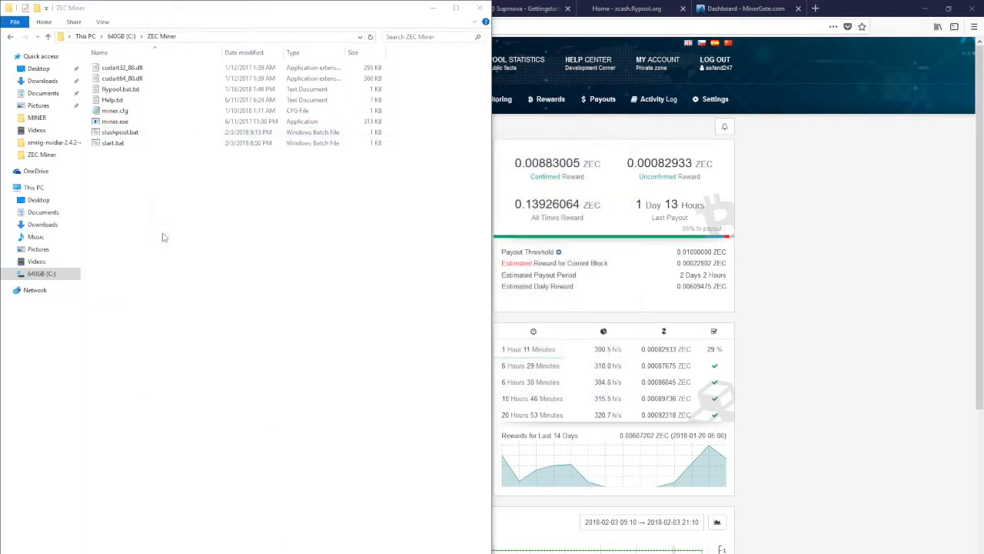
Review the Suprnova ZEC dashboard in the browser, including the account statistics and the pool's algorithm and service status line
{"action": "left_click", "coordinate": [771, 254]}
{"action": "left_click", "coordinate": [400, 8]}
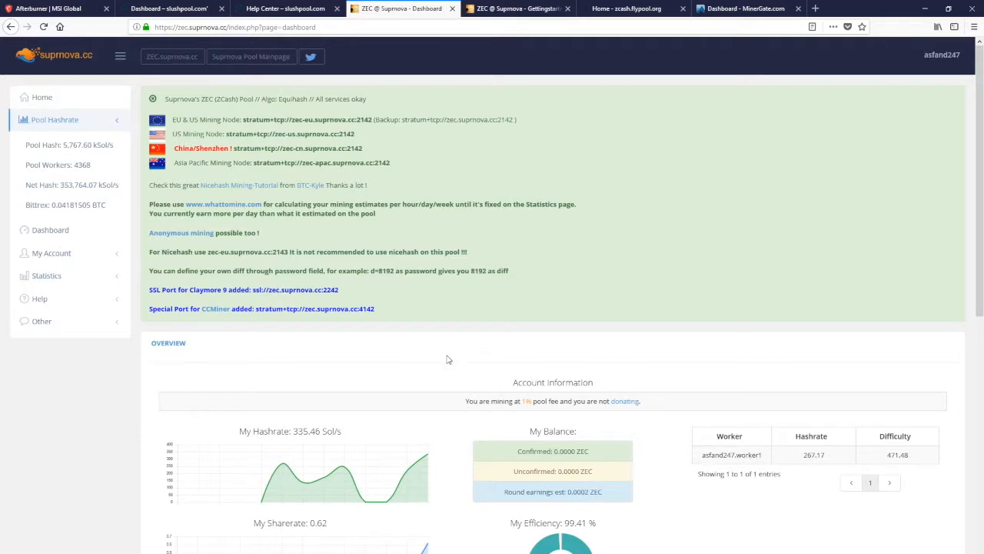
{"action": "scroll", "coordinate": [448, 359], "scroll_direction": "down", "scroll_amount": 3}
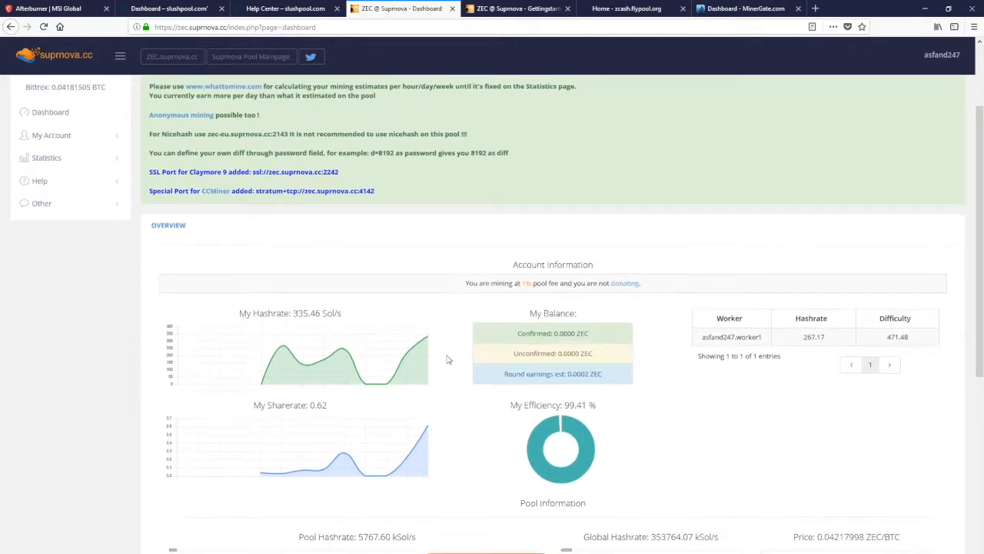
{"action": "scroll", "coordinate": [448, 342], "scroll_direction": "down", "scroll_amount": 5}
{"action": "scroll", "coordinate": [451, 326], "scroll_direction": "up", "scroll_amount": 4}
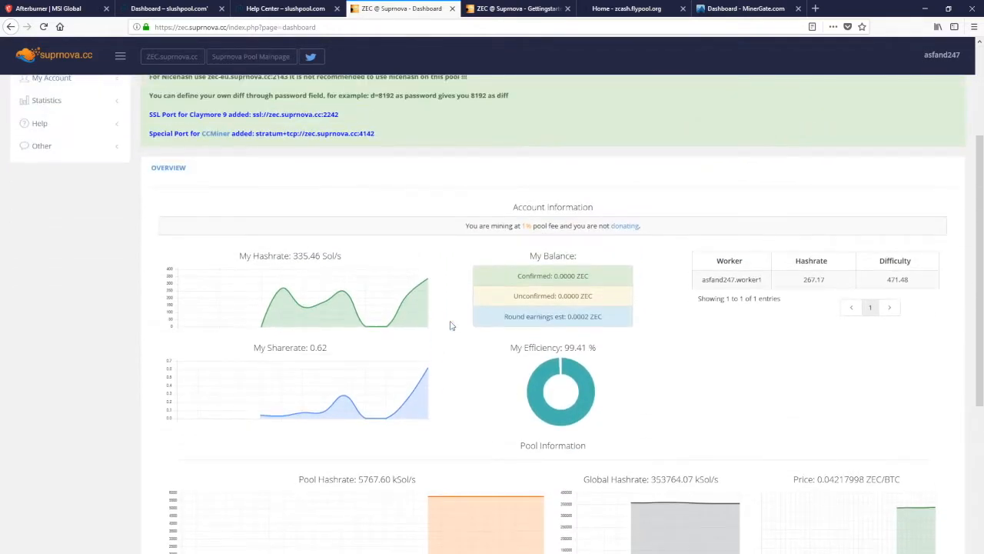
{"action": "scroll", "coordinate": [451, 325], "scroll_direction": "up", "scroll_amount": 4}
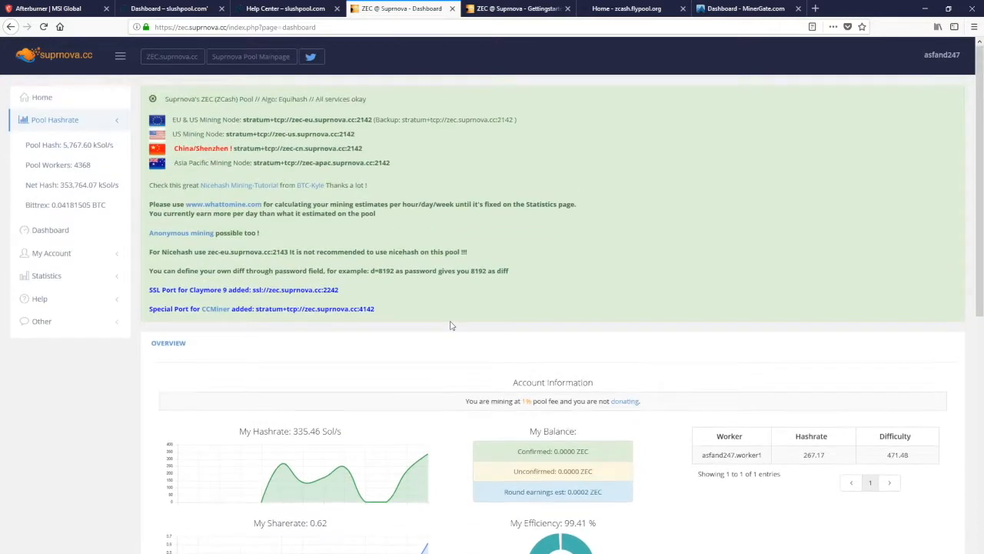
{"action": "left_click_drag", "start_coordinate": [161, 97], "coordinate": [434, 97]}
{"action": "left_click", "coordinate": [436, 97]}
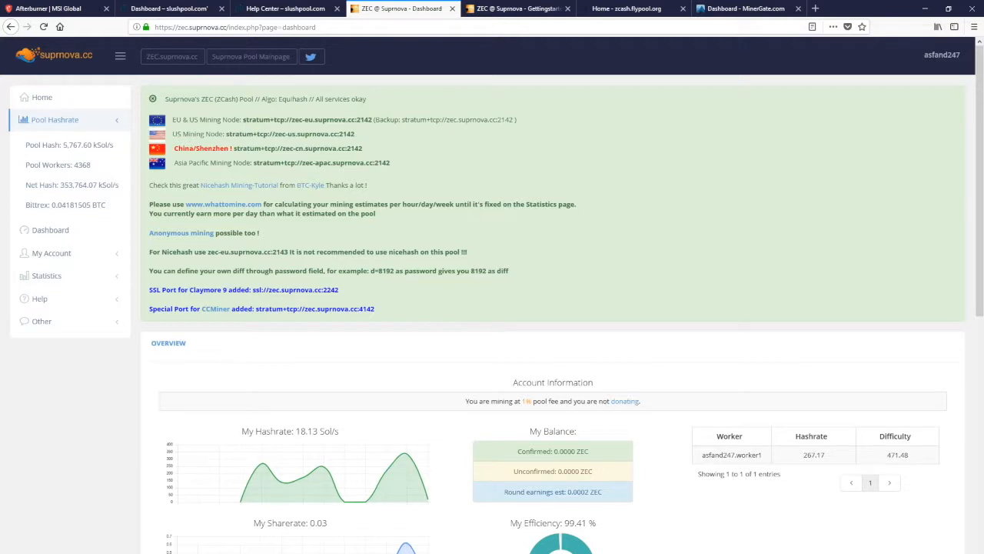
Open start.bat from the ZEC Miner folder in Notepad and move its window below the file list
{"action": "key", "text": "alt+Tab"}
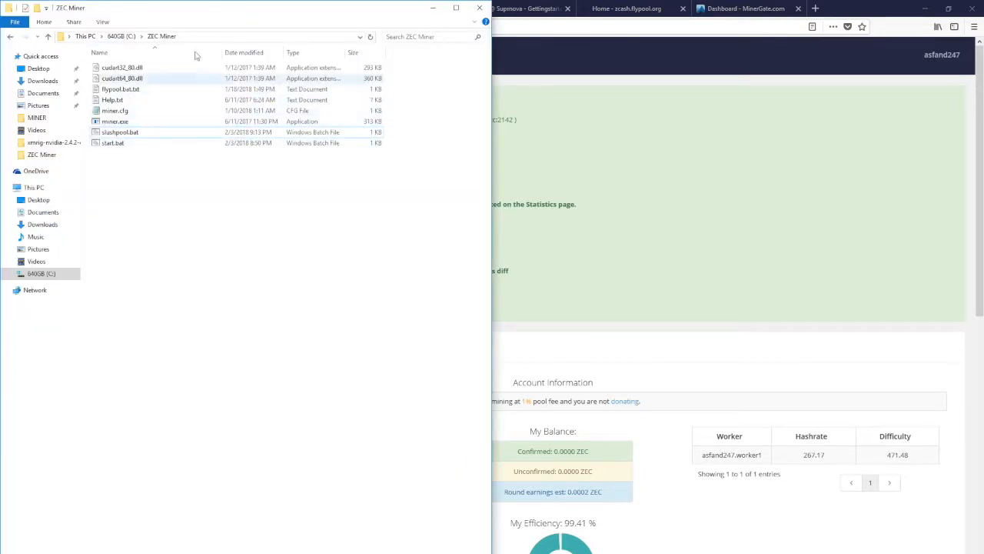
{"action": "right_click", "coordinate": [139, 144]}
{"action": "left_click", "coordinate": [163, 162]}
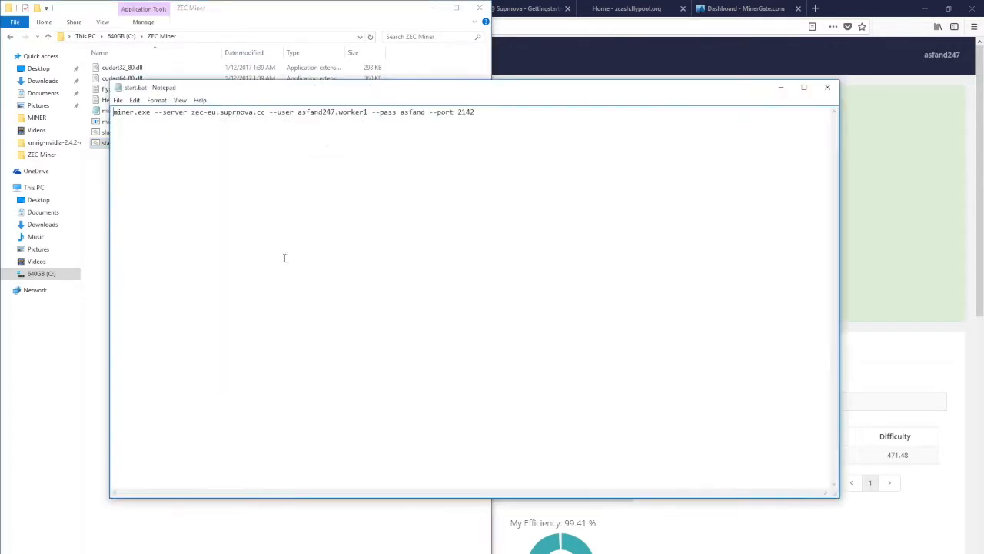
{"action": "left_click_drag", "start_coordinate": [360, 92], "coordinate": [415, 170]}
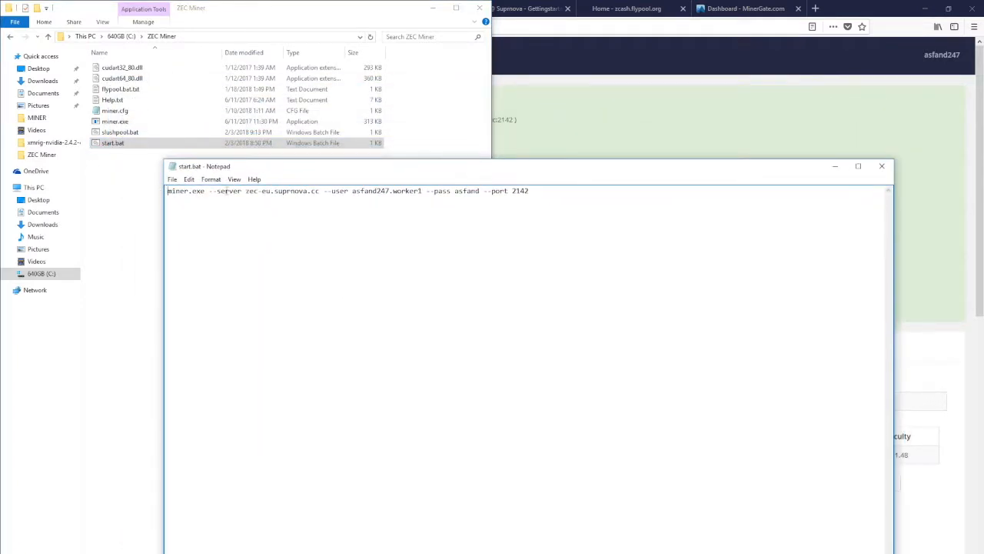
Review the server, user, password and port settings in start.bat, and check the account username on the Suprnova dashboard in the browser
{"action": "left_click_drag", "start_coordinate": [245, 191], "coordinate": [479, 191]}
{"action": "left_click_drag", "start_coordinate": [483, 190], "coordinate": [578, 184]}
{"action": "left_click", "coordinate": [578, 185]}
{"action": "left_click", "coordinate": [615, 115]}
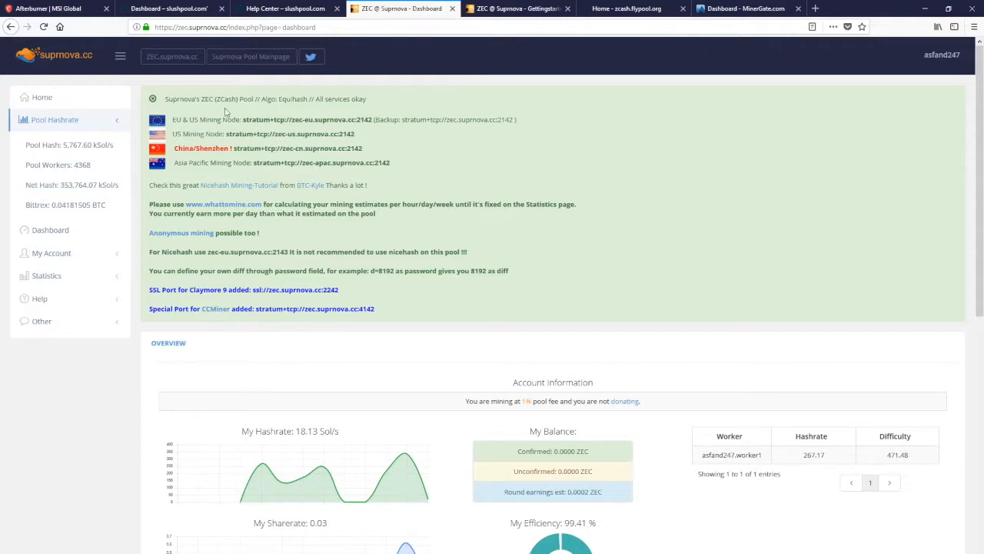
{"action": "left_click", "coordinate": [946, 56]}
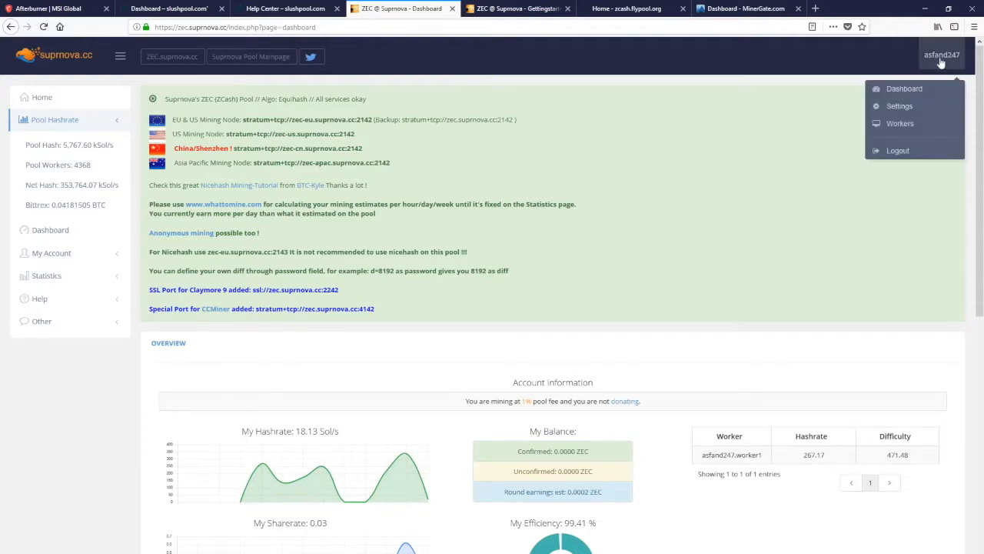
Open Suprnova's My Workers page and review the worker login and worker password in the worker configuration
{"action": "left_click", "coordinate": [46, 253]}
{"action": "scroll", "coordinate": [45, 246], "scroll_direction": "down", "scroll_amount": 1}
{"action": "left_click", "coordinate": [46, 237]}
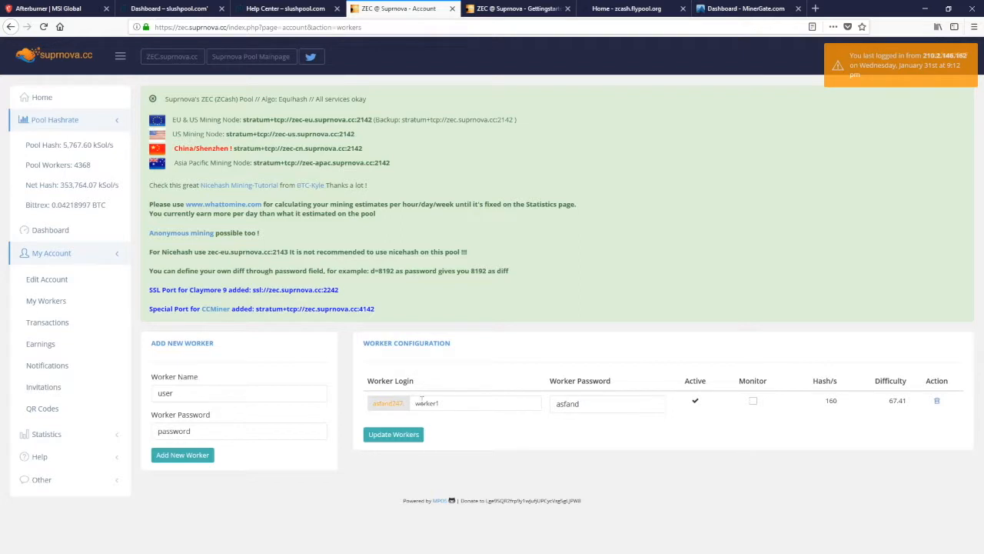
{"action": "left_click_drag", "start_coordinate": [416, 403], "coordinate": [494, 404]}
{"action": "left_click", "coordinate": [496, 404]}
{"action": "left_click_drag", "start_coordinate": [556, 407], "coordinate": [608, 413]}
{"action": "left_click", "coordinate": [593, 442]}
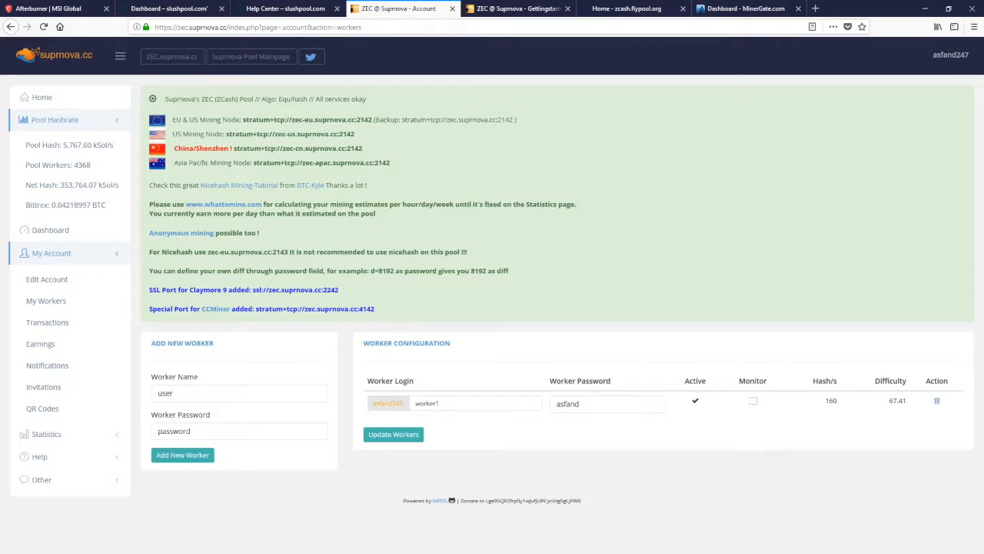
Compare the worker name and password in start.bat with the entries on Suprnova's worker configuration page
{"action": "mouse_move", "coordinate": [314, 553]}
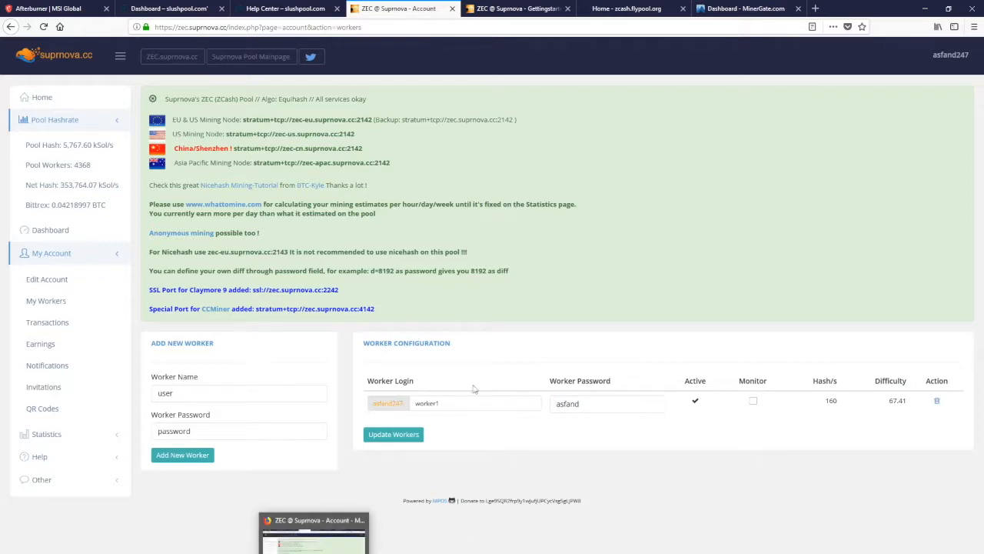
{"action": "left_click", "coordinate": [543, 553]}
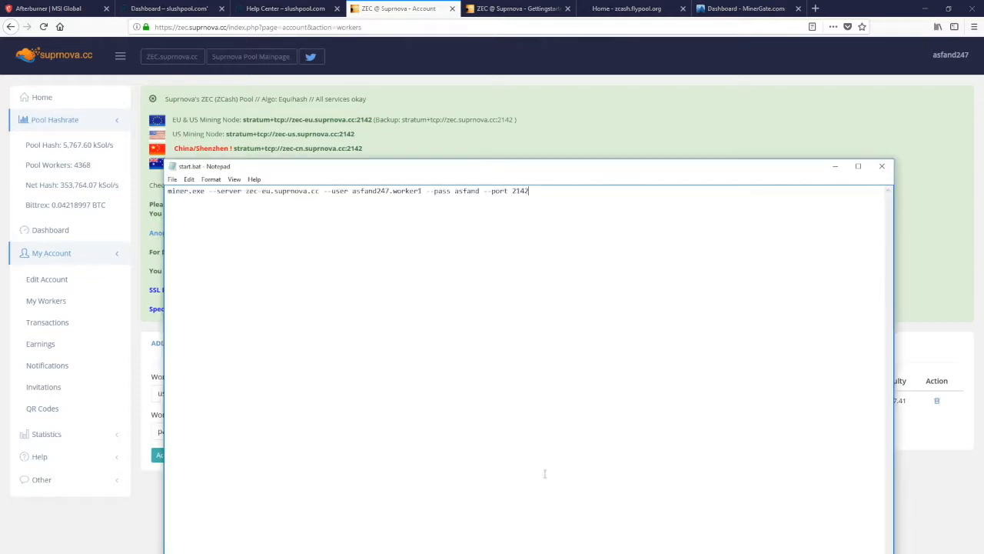
{"action": "left_click_drag", "start_coordinate": [423, 191], "coordinate": [393, 193]}
{"action": "left_click", "coordinate": [562, 143]}
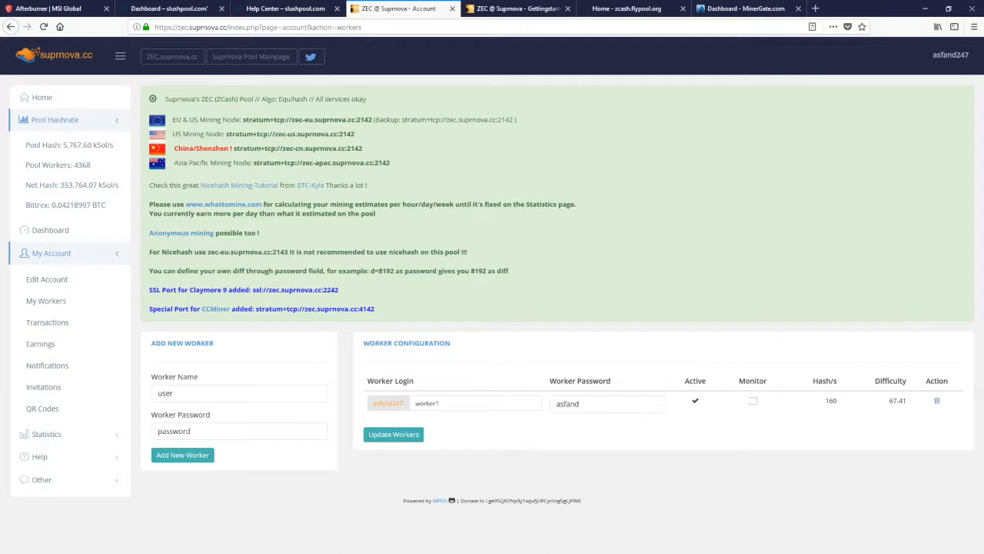
{"action": "left_click", "coordinate": [592, 403]}
{"action": "key", "text": "alt+Tab"}
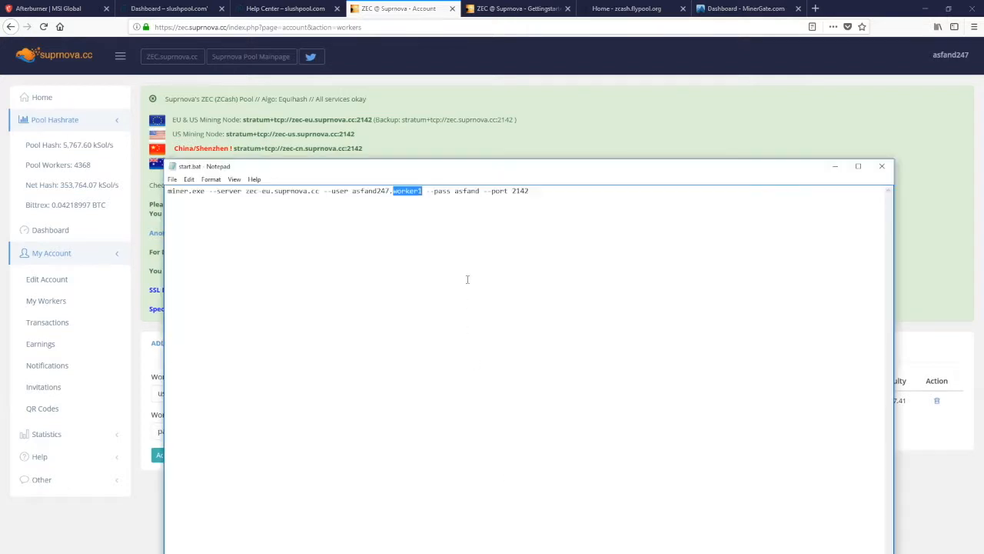
{"action": "double_click", "coordinate": [465, 191]}
{"action": "left_click", "coordinate": [554, 157]}
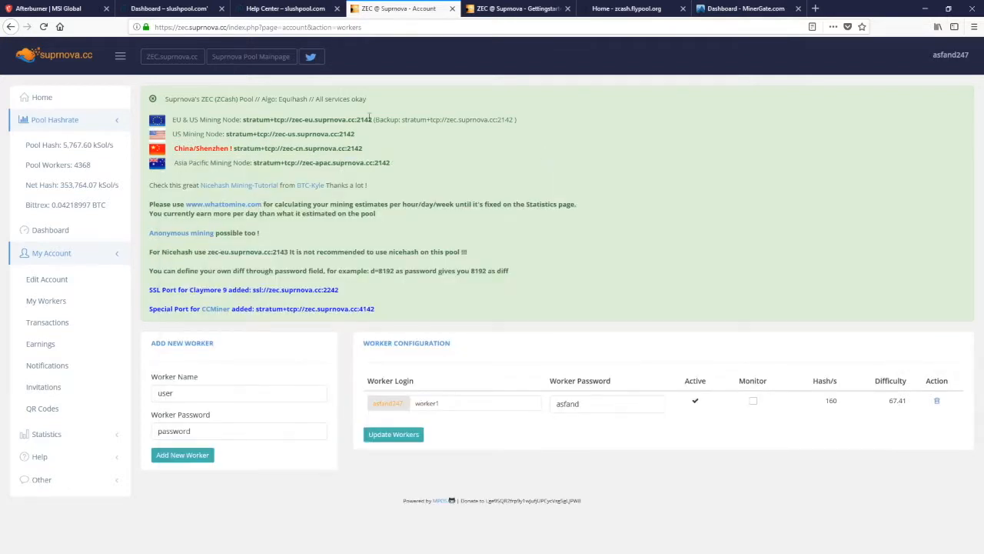
Compare Suprnova's EU & US mining node address and port with the server and port settings in start.bat
{"action": "left_click_drag", "start_coordinate": [372, 119], "coordinate": [290, 122]}
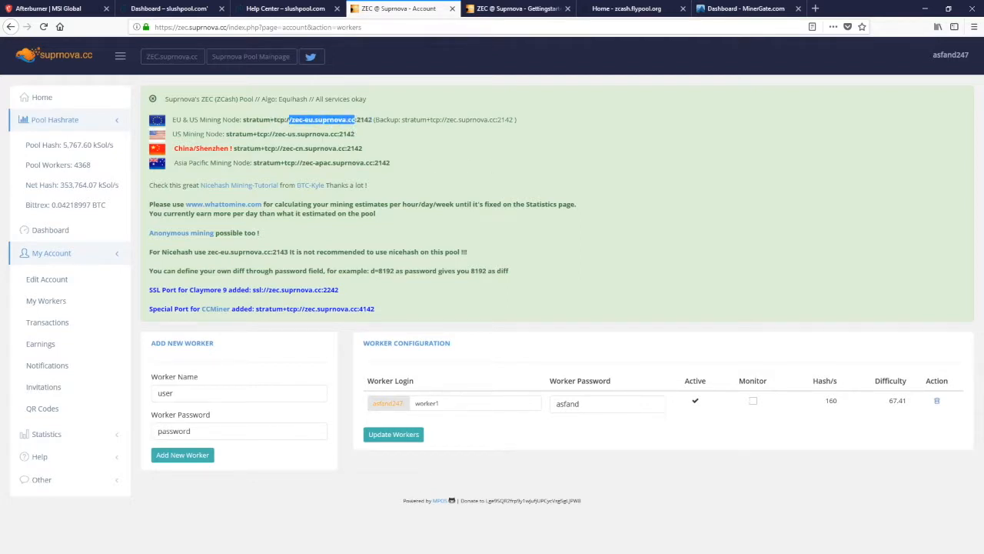
{"action": "key", "text": "alt+Tab"}
{"action": "double_click", "coordinate": [519, 191]}
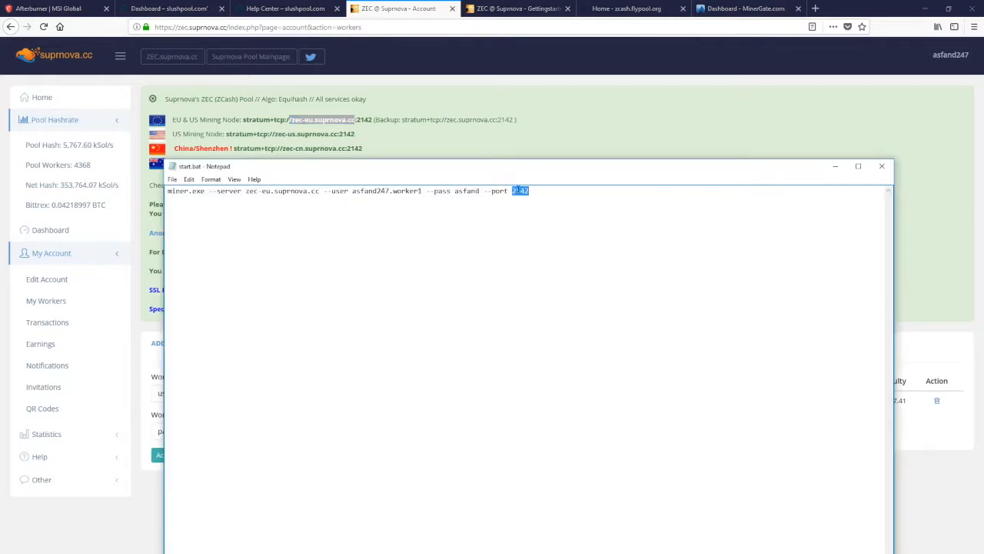
{"action": "left_click_drag", "start_coordinate": [320, 191], "coordinate": [247, 191]}
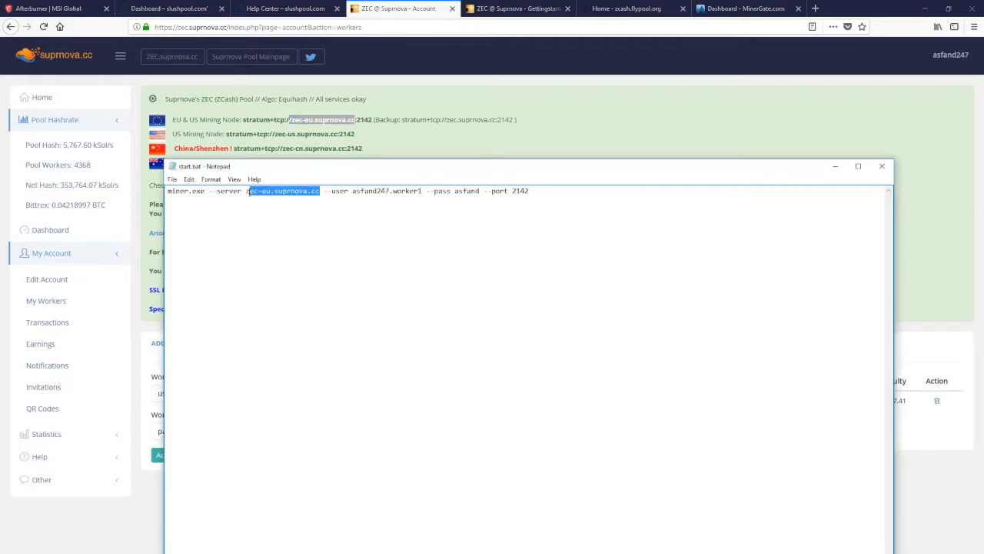
{"action": "left_click", "coordinate": [445, 241]}
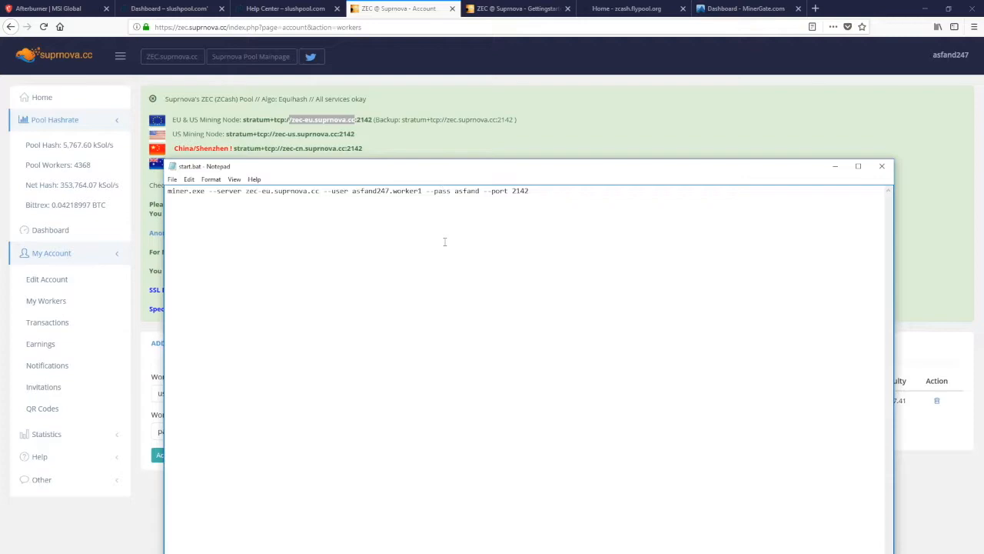
Close start.bat in Notepad, run start.bat from the ZEC Miner folder, and move the miner console below the file list
{"action": "left_click", "coordinate": [882, 166]}
{"action": "key", "text": "alt+Tab"}
{"action": "double_click", "coordinate": [143, 144]}
{"action": "left_click_drag", "start_coordinate": [204, 23], "coordinate": [436, 176]}
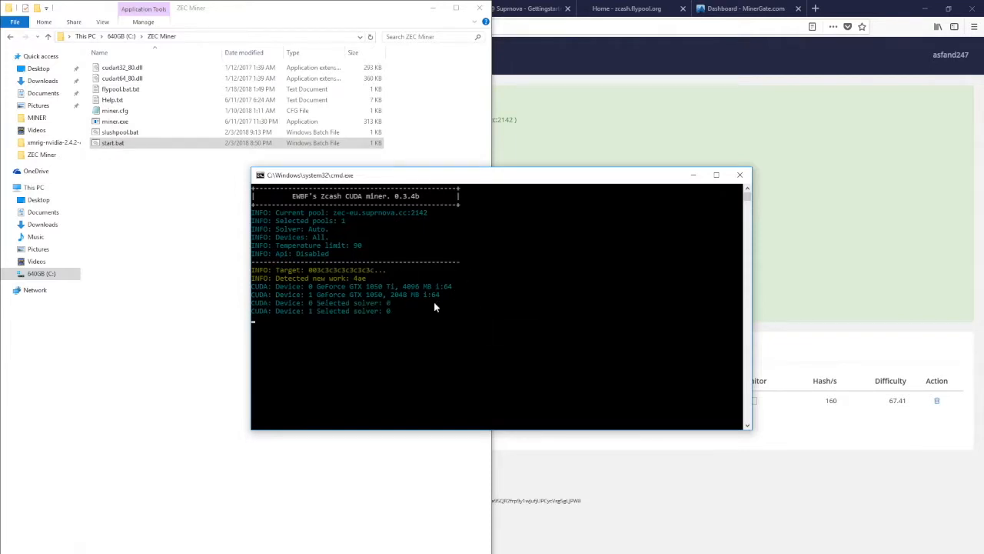
Switch to the zcash.flypool.org home page and look over its pool status and the Pools, language and help options
{"action": "left_click", "coordinate": [741, 177]}
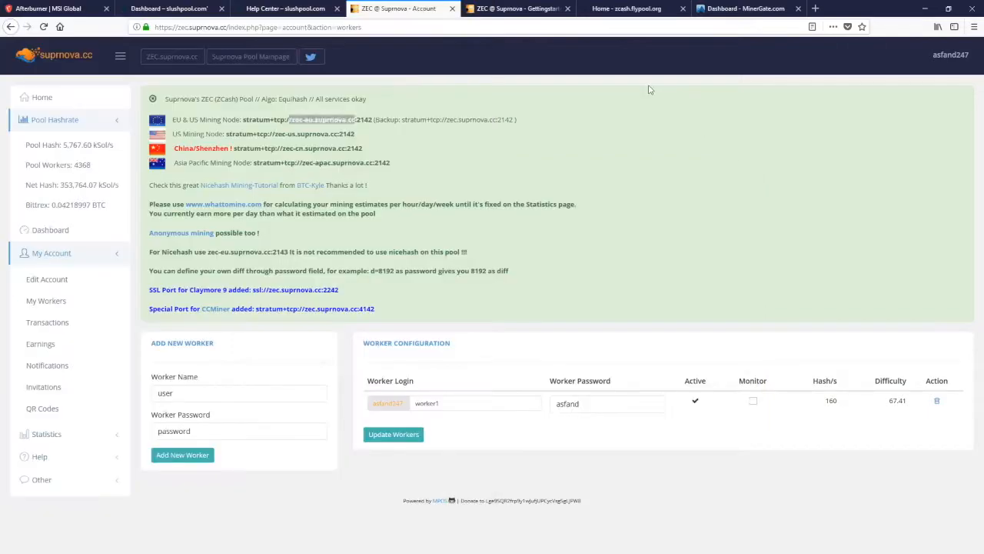
{"action": "left_click", "coordinate": [627, 8]}
{"action": "left_click_drag", "start_coordinate": [191, 256], "coordinate": [248, 257]}
{"action": "left_click", "coordinate": [253, 262]}
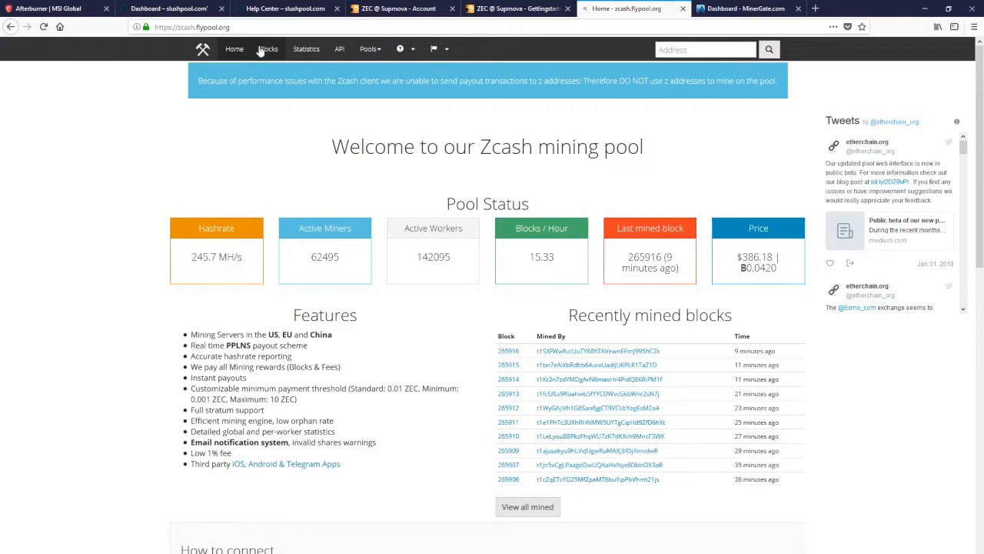
{"action": "left_click", "coordinate": [380, 51]}
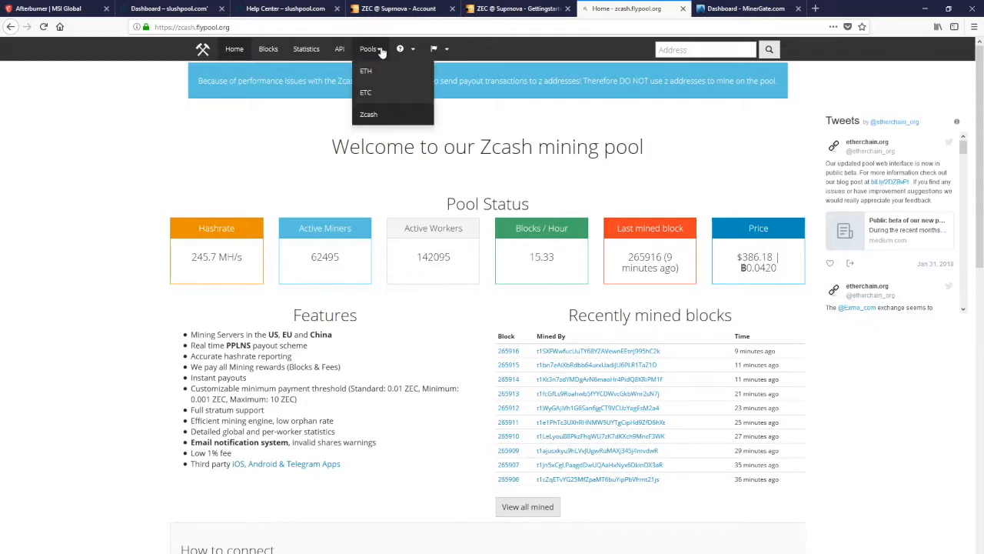
{"action": "left_click", "coordinate": [382, 52]}
{"action": "left_click", "coordinate": [446, 52]}
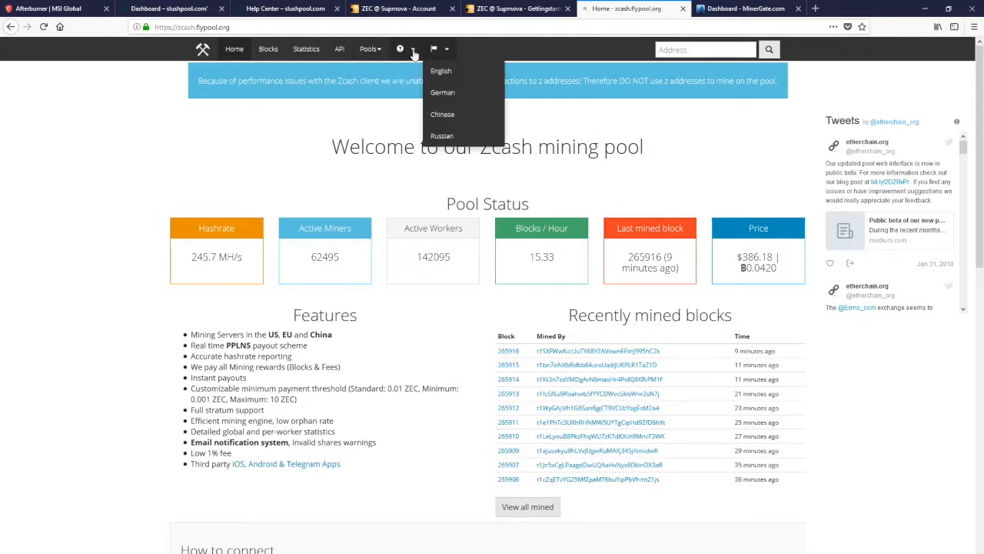
{"action": "left_click", "coordinate": [413, 53]}
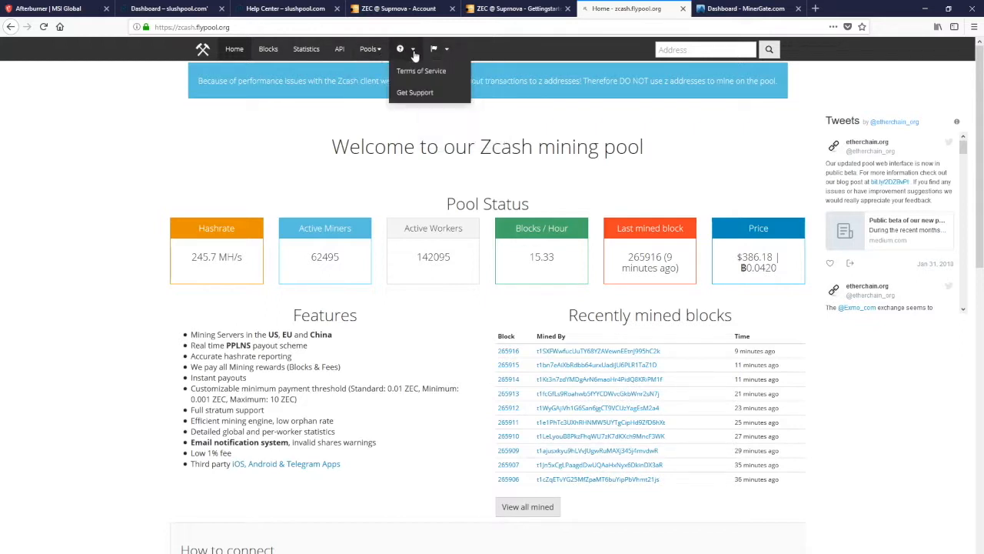
{"action": "left_click", "coordinate": [257, 151]}
Examine the mining server table in Flypool's How to connect section, focusing on the Asia server address
{"action": "scroll", "coordinate": [418, 346], "scroll_direction": "down", "scroll_amount": 4}
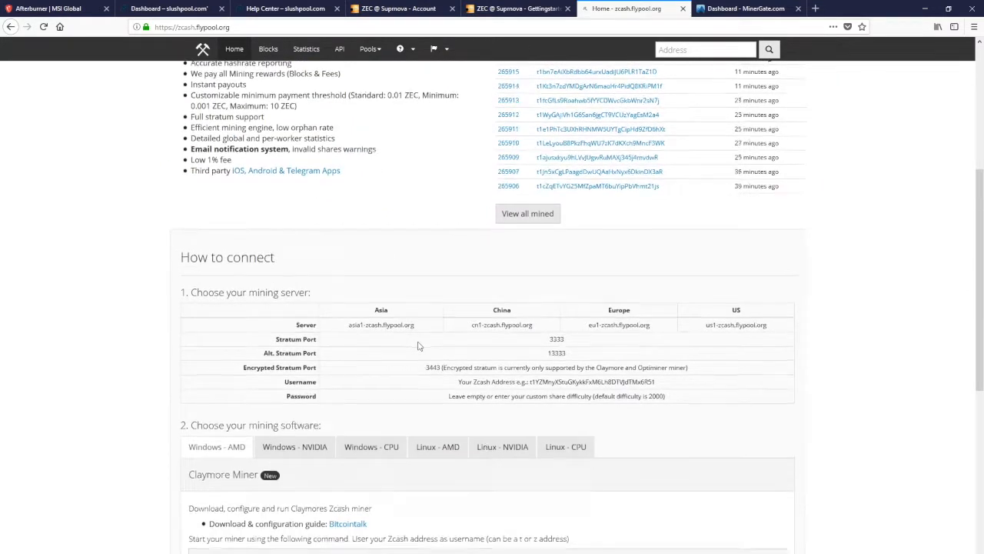
{"action": "scroll", "coordinate": [418, 346], "scroll_direction": "down", "scroll_amount": 2}
{"action": "left_click_drag", "start_coordinate": [338, 155], "coordinate": [419, 162]}
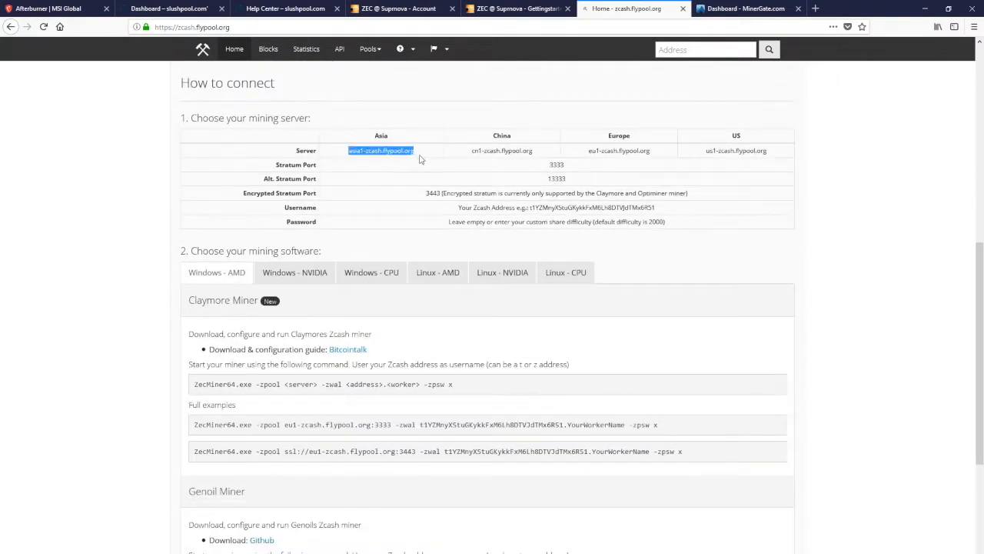
{"action": "left_click", "coordinate": [417, 152]}
{"action": "left_click_drag", "start_coordinate": [348, 152], "coordinate": [421, 152]}
{"action": "left_click", "coordinate": [422, 152]}
Review Flypool's Windows - AMD mining software instructions, including the Claymore, Genoil and Nicehash miner example commands
{"action": "scroll", "coordinate": [347, 288], "scroll_direction": "down", "scroll_amount": 4}
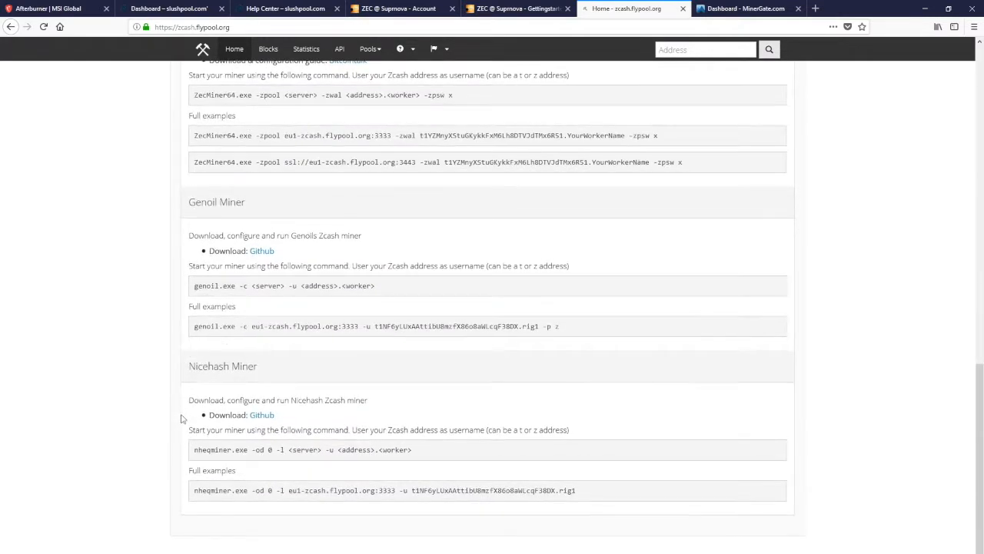
{"action": "left_click_drag", "start_coordinate": [193, 450], "coordinate": [520, 477]}
{"action": "left_click", "coordinate": [474, 490]}
{"action": "left_click_drag", "start_coordinate": [577, 490], "coordinate": [173, 496]}
{"action": "left_click", "coordinate": [183, 449]}
{"action": "scroll", "coordinate": [183, 454], "scroll_direction": "up", "scroll_amount": 3}
{"action": "scroll", "coordinate": [183, 454], "scroll_direction": "up", "scroll_amount": 4}
{"action": "scroll", "coordinate": [185, 452], "scroll_direction": "down", "scroll_amount": 4}
{"action": "left_click_drag", "start_coordinate": [178, 164], "coordinate": [547, 479]}
{"action": "left_click", "coordinate": [603, 291]}
Show the Windows - NVIDIA mining software and examine the EWBF Miner full example command, including its wallet address and worker
{"action": "left_click", "coordinate": [296, 281]}
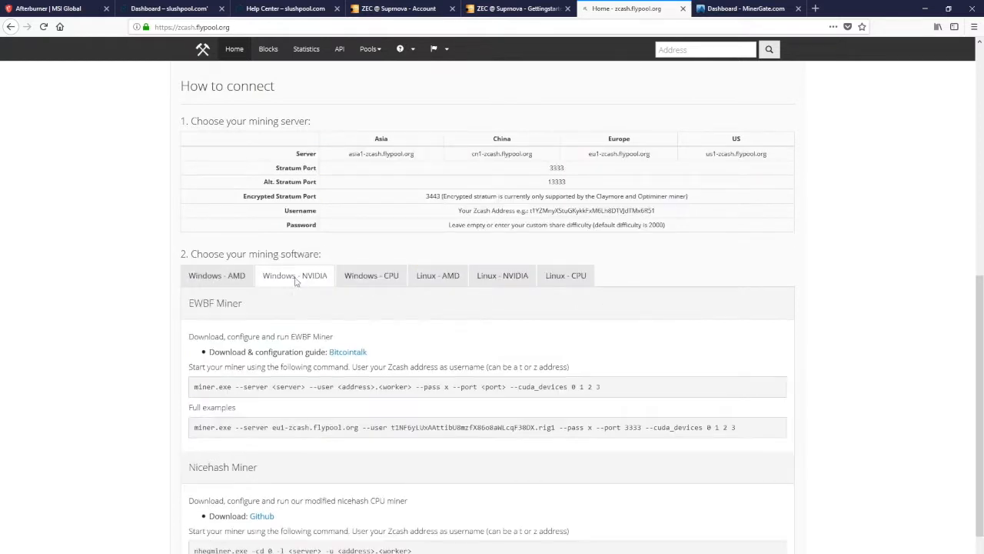
{"action": "scroll", "coordinate": [174, 327], "scroll_direction": "down", "scroll_amount": 2}
{"action": "left_click_drag", "start_coordinate": [194, 328], "coordinate": [554, 327]}
{"action": "left_click", "coordinate": [192, 328]}
{"action": "left_click", "coordinate": [551, 327]}
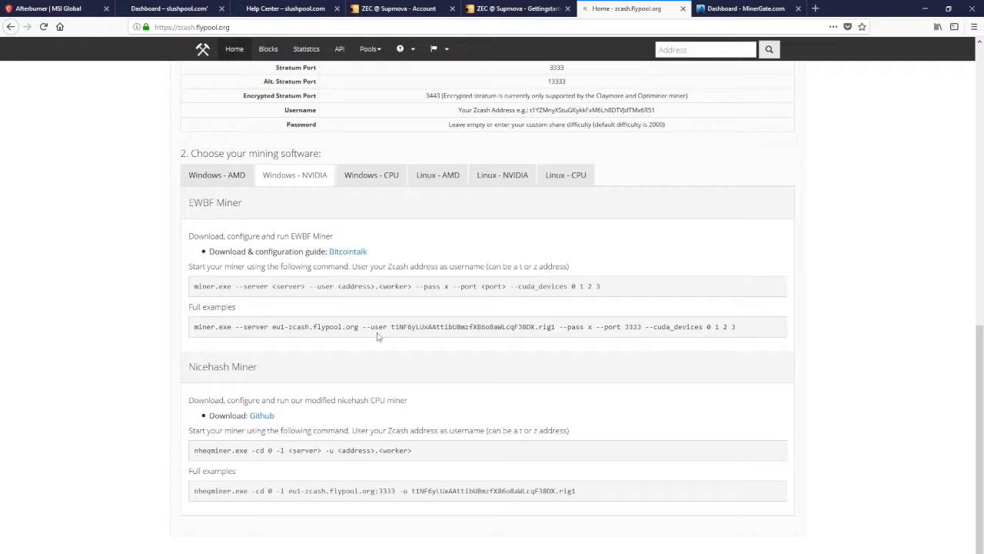
{"action": "left_click_drag", "start_coordinate": [391, 327], "coordinate": [666, 328]}
{"action": "left_click", "coordinate": [666, 328]}
Search the web for jaxx in a new tab and open the Jaxx wallet website
{"action": "key", "text": "ctrl+t"}
{"action": "type", "text": "jaxx"}
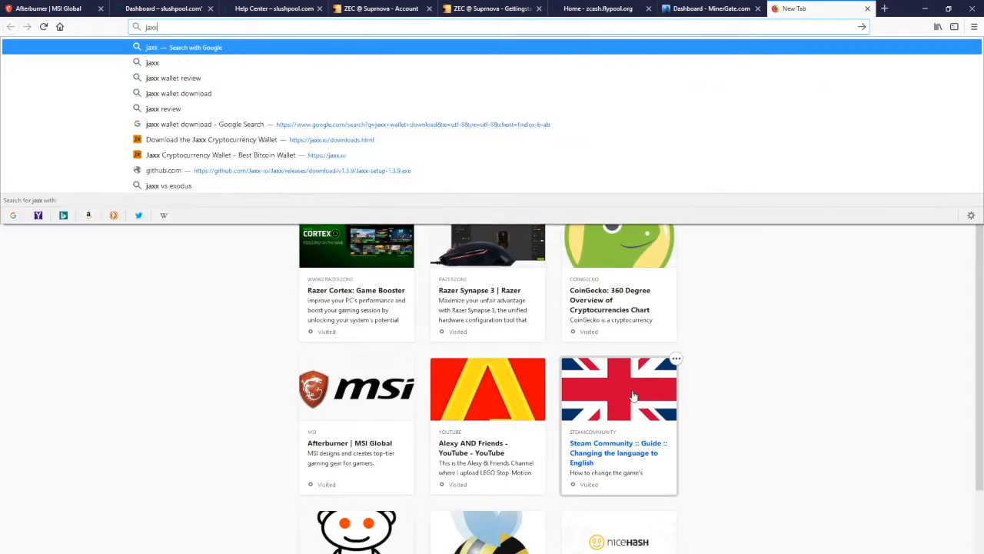
{"action": "key", "text": "Return"}
{"action": "left_click", "coordinate": [192, 133]}
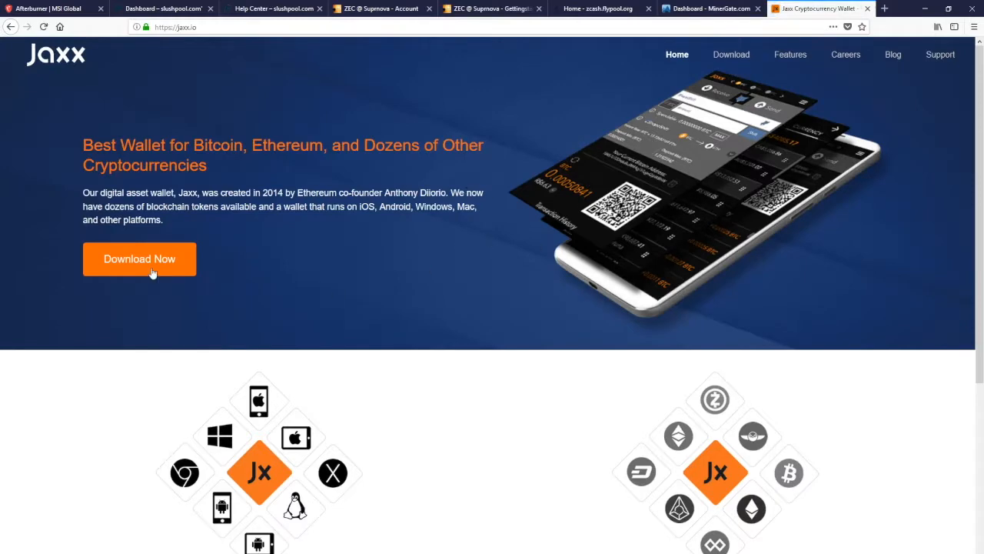
Return to Flypool, highlight the wallet address in the EWBF example, and switch to the Jaxx site and back
{"action": "left_click", "coordinate": [500, 11]}
{"action": "left_click", "coordinate": [600, 9]}
{"action": "left_click_drag", "start_coordinate": [392, 327], "coordinate": [534, 323]}
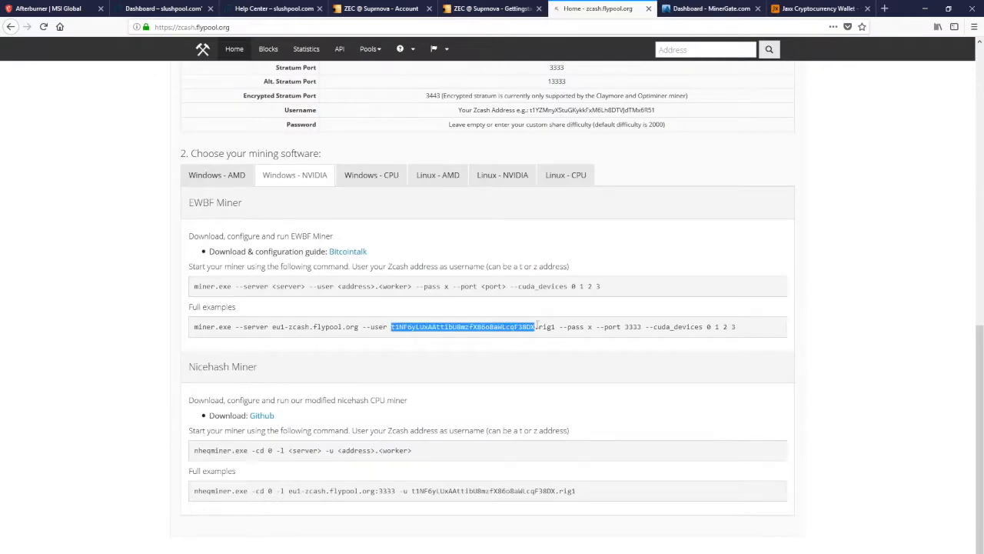
{"action": "left_click", "coordinate": [829, 7]}
{"action": "left_click", "coordinate": [602, 4]}
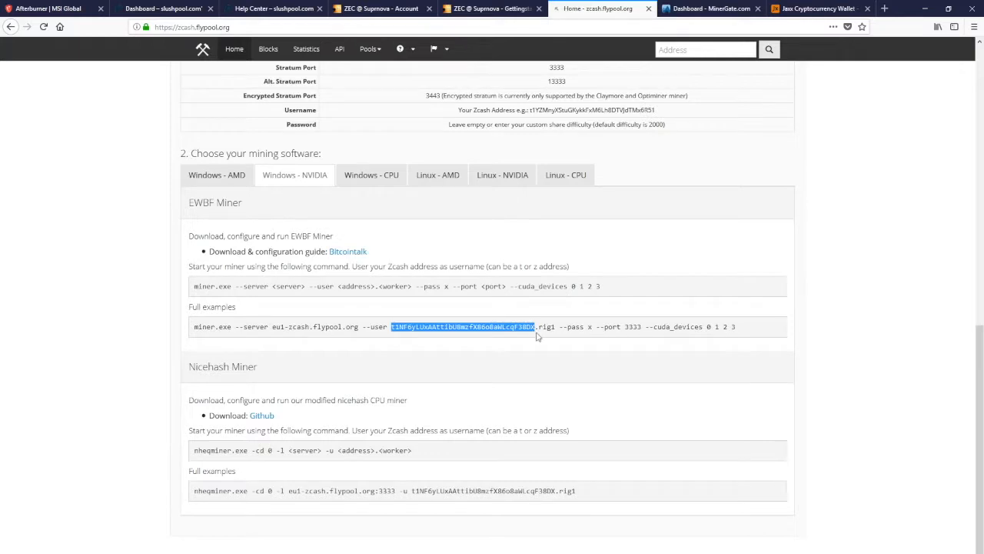
View Flypool's mining software instructions for Windows - CPU, Linux - AMD and Linux - NVIDIA
{"action": "left_click", "coordinate": [361, 177]}
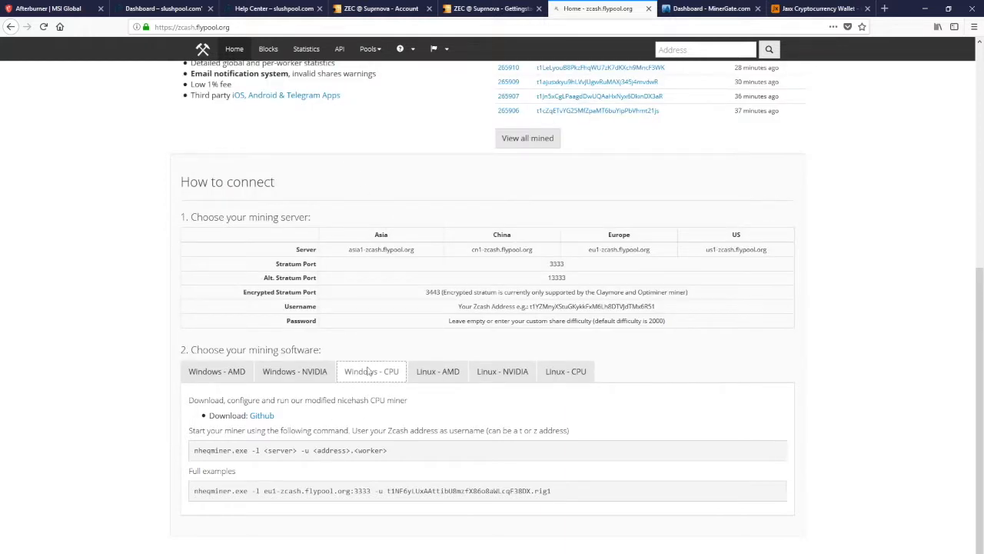
{"action": "left_click", "coordinate": [445, 373]}
{"action": "left_click", "coordinate": [505, 376]}
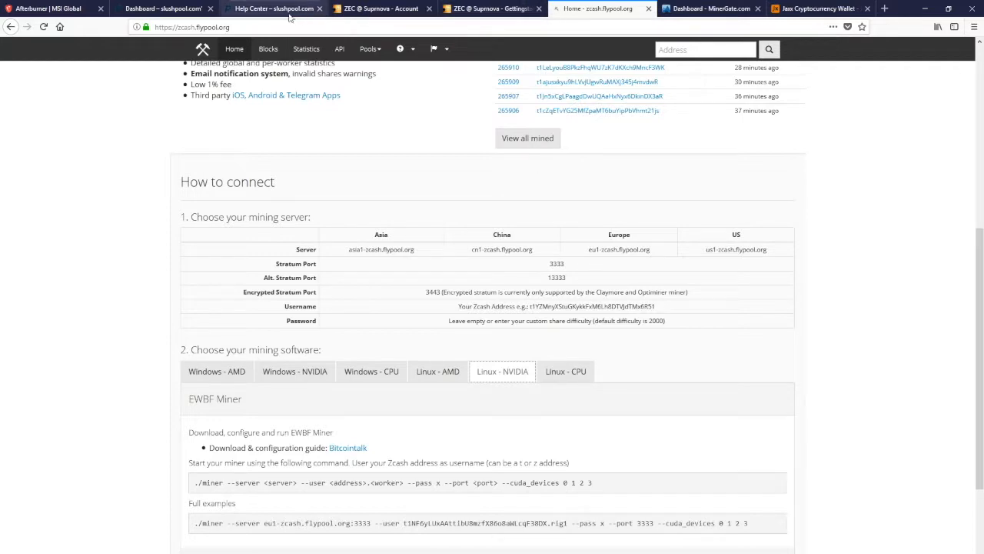
Switch to Suprnova's Getting Started page and examine the list of downloadable miners, including Genoil's AMD version
{"action": "left_click", "coordinate": [381, 9]}
{"action": "left_click", "coordinate": [491, 8]}
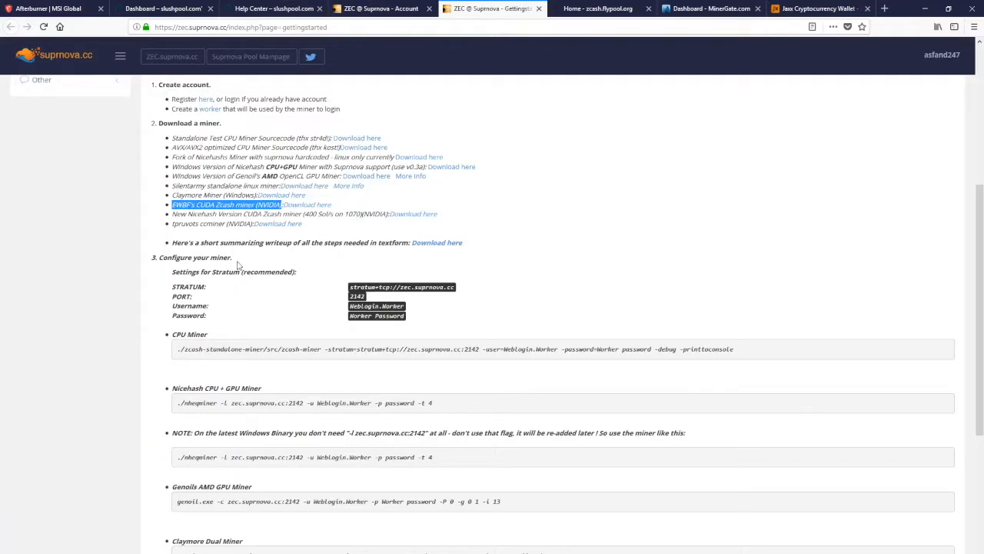
{"action": "left_click", "coordinate": [150, 271]}
{"action": "left_click_drag", "start_coordinate": [158, 123], "coordinate": [483, 228]}
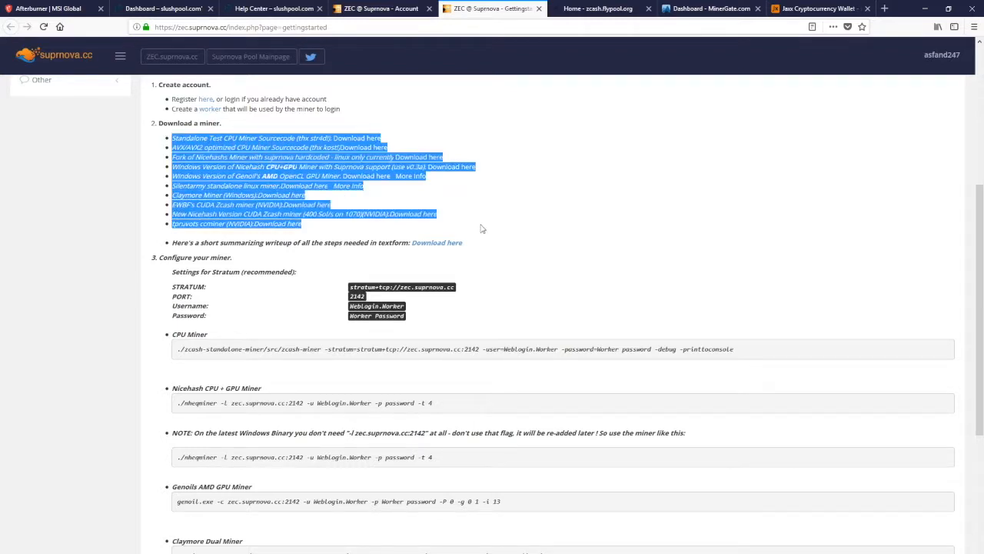
{"action": "left_click", "coordinate": [483, 229]}
{"action": "double_click", "coordinate": [270, 177]}
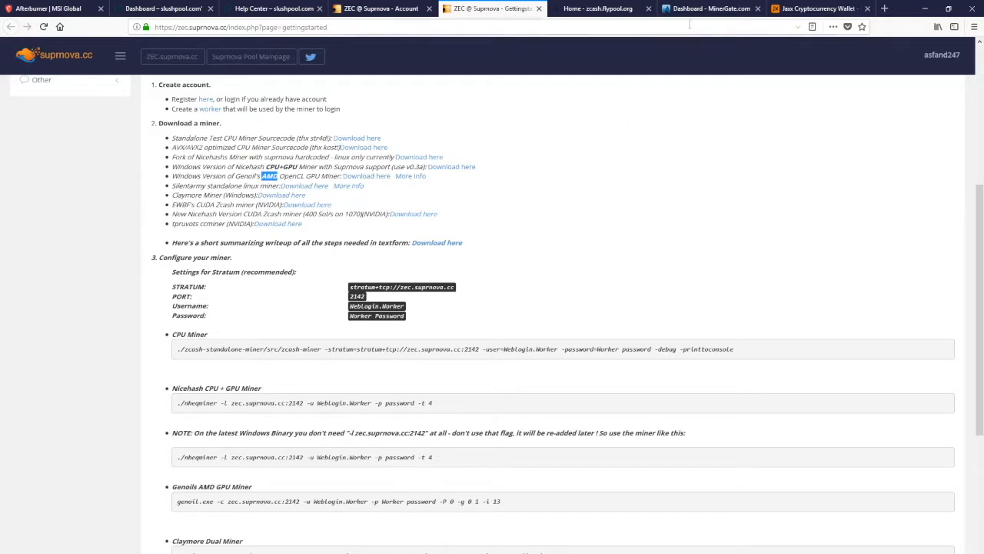
Switch to the MinerGate dashboard and look through its list of coins and their pool statistics
{"action": "left_click", "coordinate": [709, 9]}
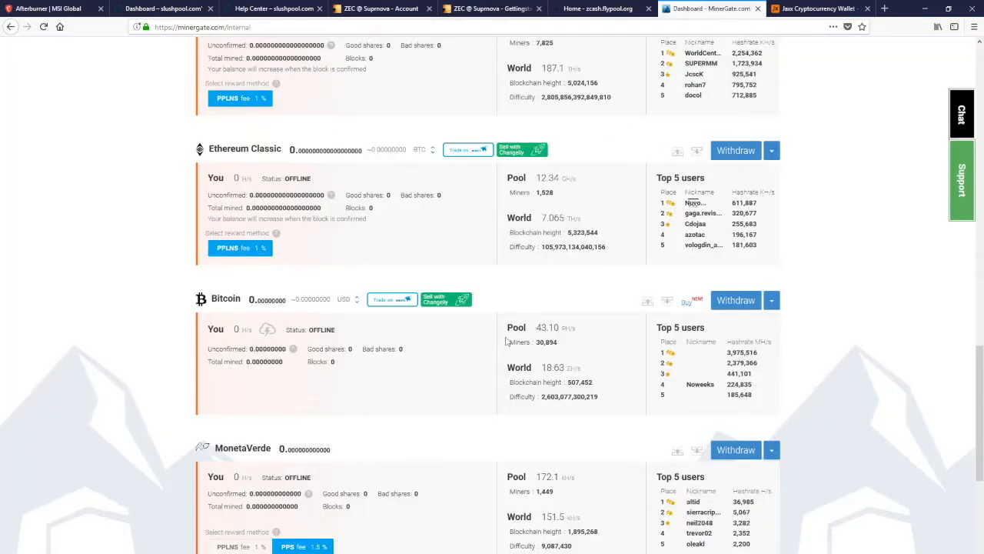
{"action": "scroll", "coordinate": [508, 346], "scroll_direction": "up", "scroll_amount": 5}
{"action": "scroll", "coordinate": [506, 348], "scroll_direction": "up", "scroll_amount": 10}
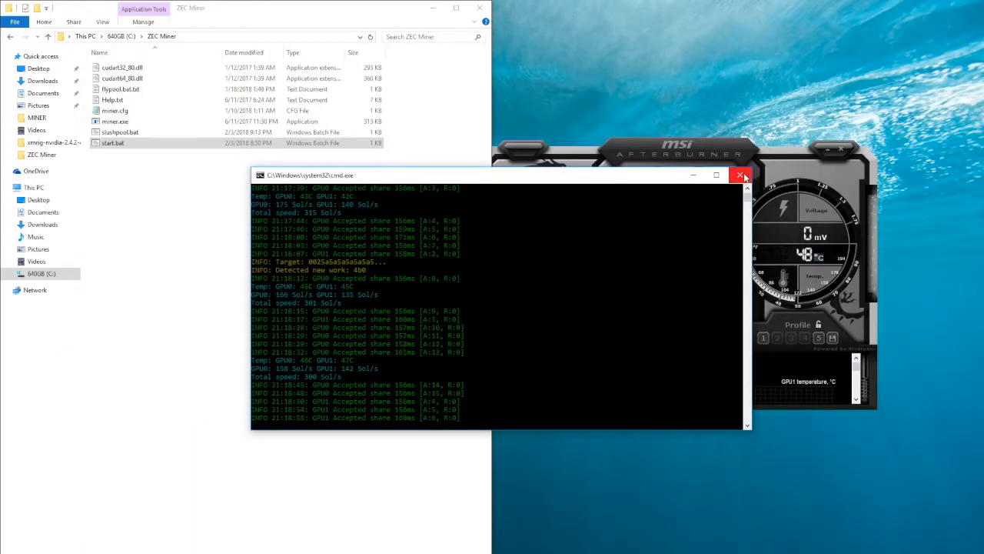
Stop the running Zcash miner by closing its console and launch the MinerGate desktop program
{"action": "left_click", "coordinate": [741, 176]}
{"action": "key", "text": "super"}
{"action": "type", "text": "minse"}
{"action": "key", "text": "BackSpace"}
{"action": "key", "text": "BackSpace"}
{"action": "type", "text": "er"}
{"action": "key", "text": "Return"}
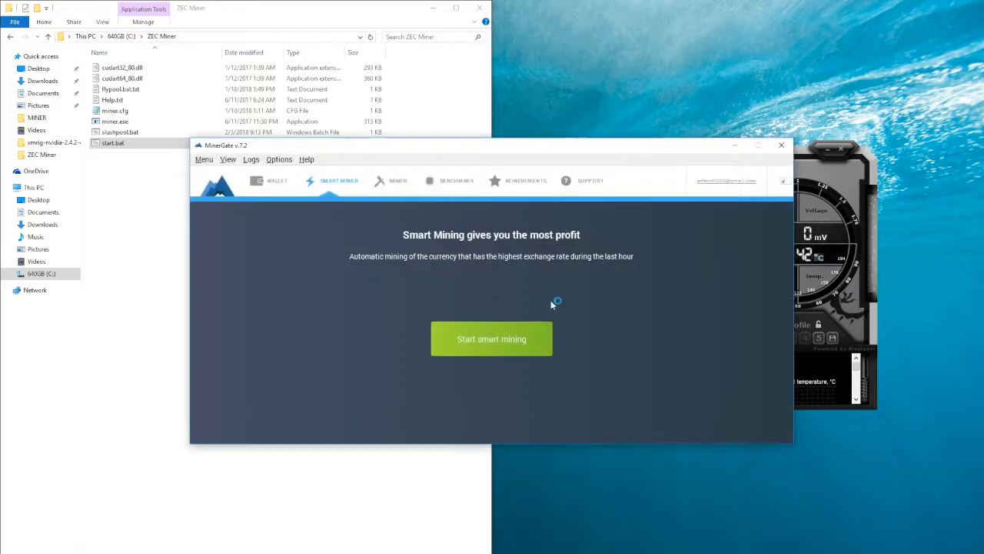
Show MinerGate's list of mineable coins and inspect the XMR row's GPU intensity and CPU core options
{"action": "left_click", "coordinate": [384, 181]}
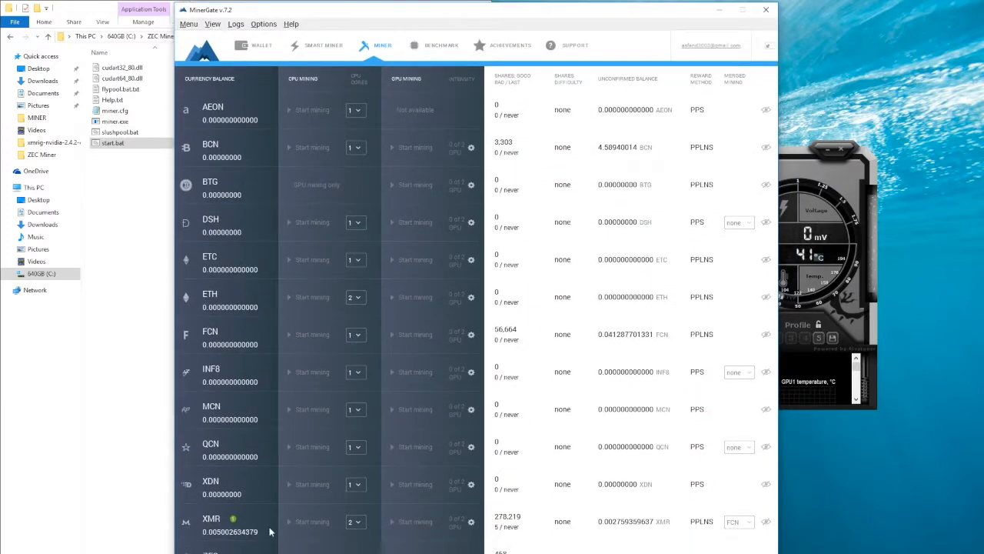
{"action": "left_click", "coordinate": [472, 523]}
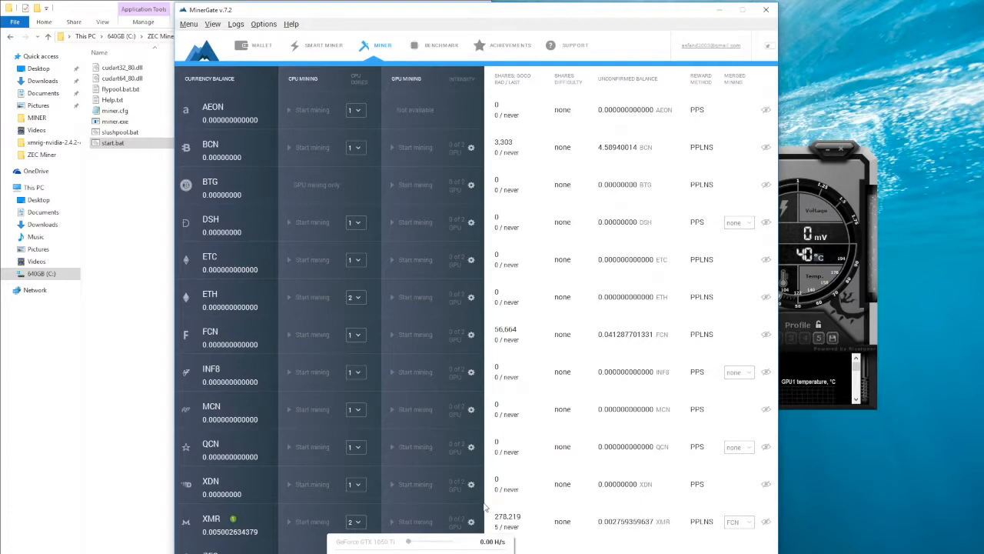
{"action": "left_click", "coordinate": [485, 507]}
{"action": "left_click", "coordinate": [363, 524]}
{"action": "left_click", "coordinate": [378, 526]}
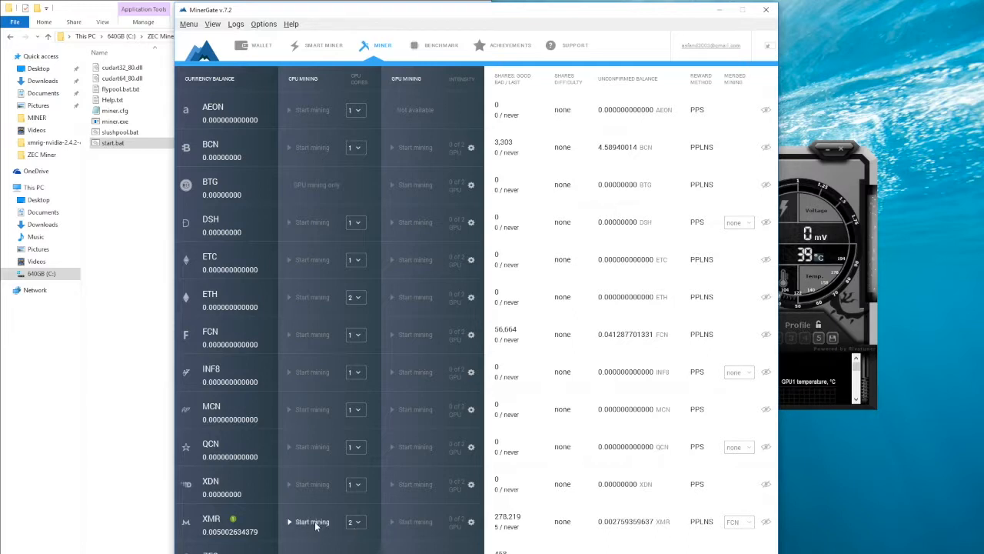
Look through MinerGate's Smart Miner, Miner and Benchmark pages
{"action": "left_click", "coordinate": [319, 45]}
{"action": "left_click", "coordinate": [372, 60]}
{"action": "left_click", "coordinate": [429, 47]}
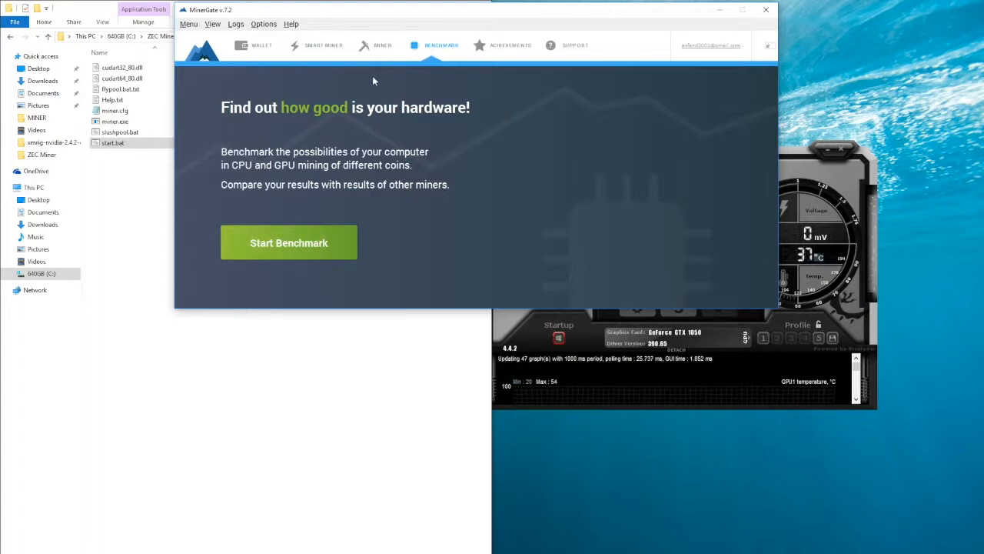
Start smart mining and inspect its CPU mining options and the intensity settings of both GPUs
{"action": "left_click", "coordinate": [331, 49]}
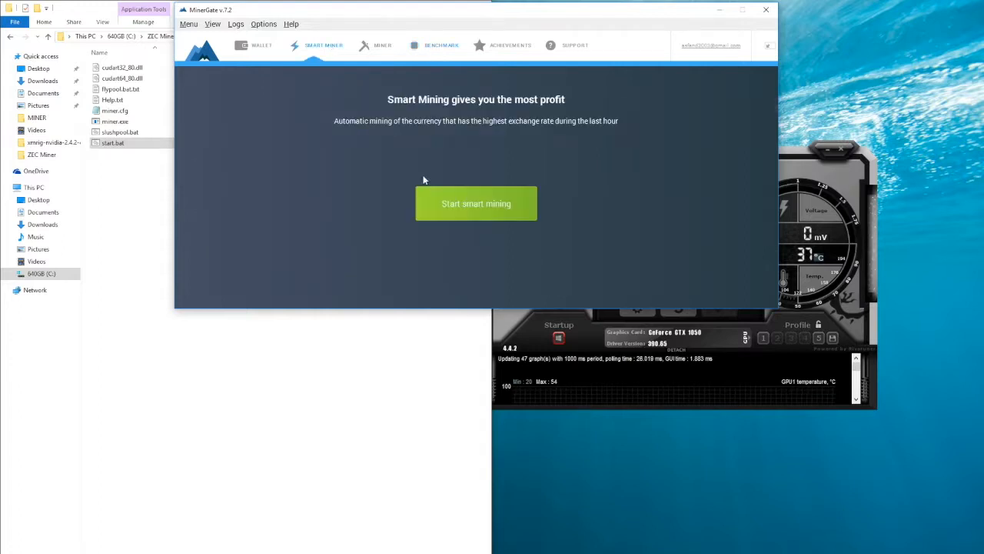
{"action": "left_click", "coordinate": [459, 209]}
{"action": "left_click", "coordinate": [357, 217]}
{"action": "left_click", "coordinate": [292, 221]}
{"action": "left_click", "coordinate": [289, 220]}
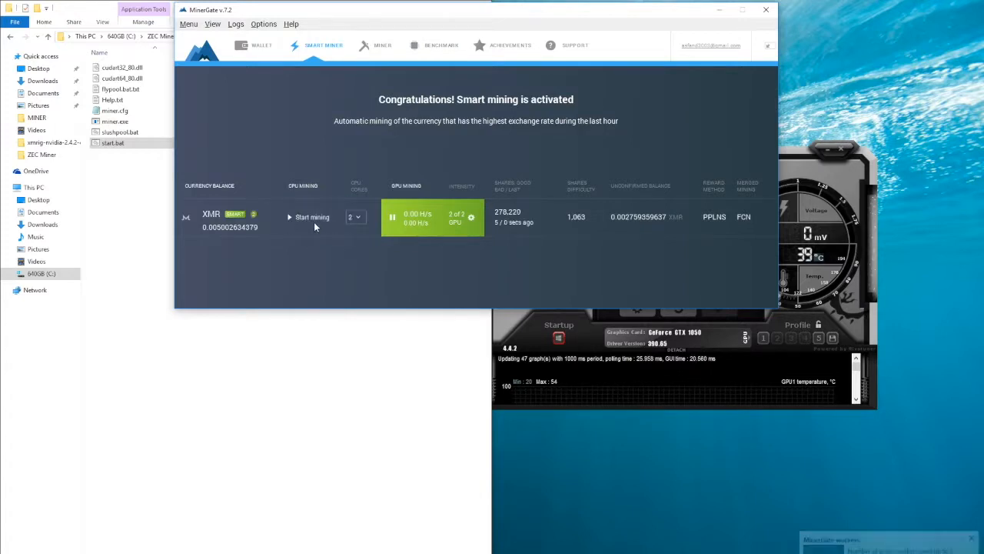
{"action": "left_click", "coordinate": [471, 218]}
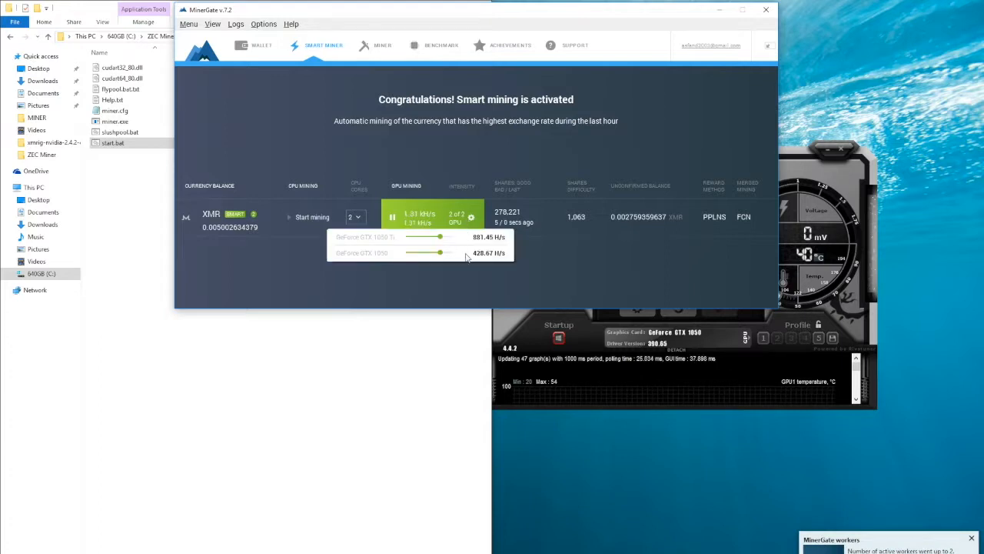
{"action": "left_click", "coordinate": [511, 278]}
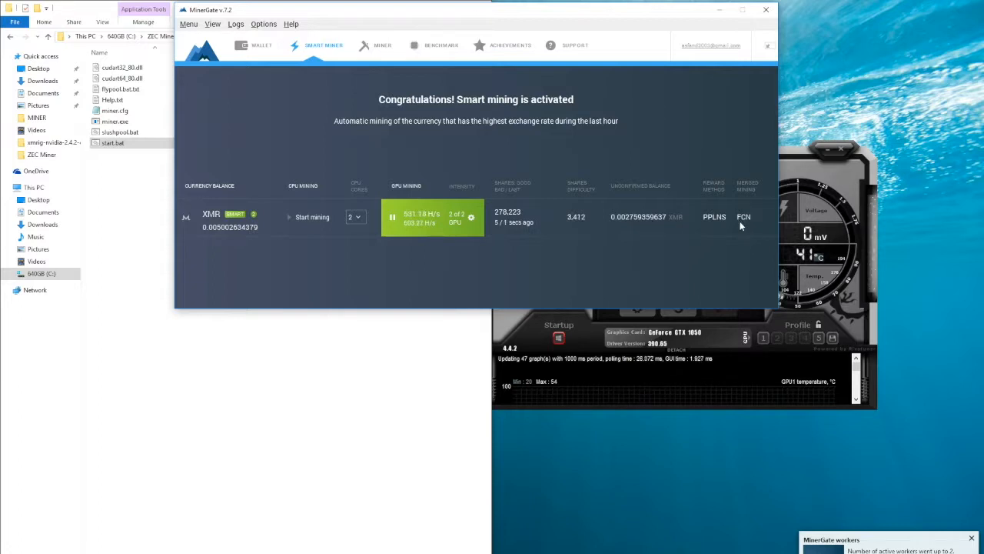
Stop smart mining and close MinerGate
{"action": "left_click", "coordinate": [392, 219]}
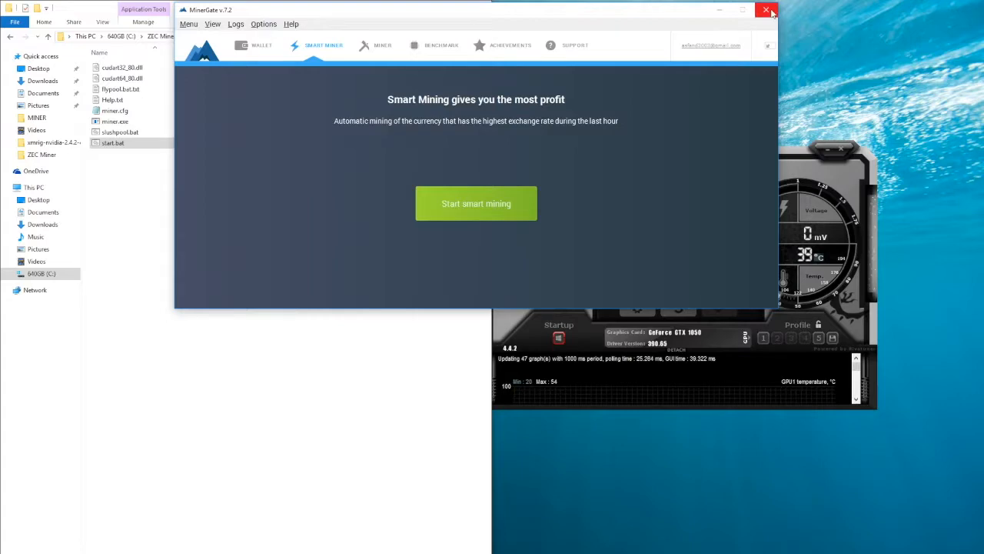
{"action": "left_click", "coordinate": [766, 10]}
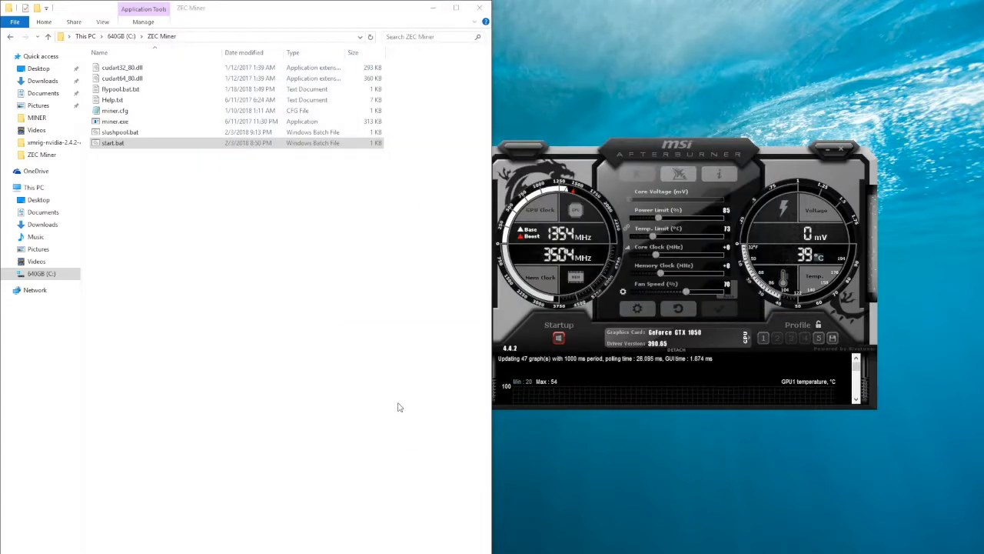
Run start.bat to mine Zcash on Suprnova again and move its console clear of the file list
{"action": "double_click", "coordinate": [248, 143]}
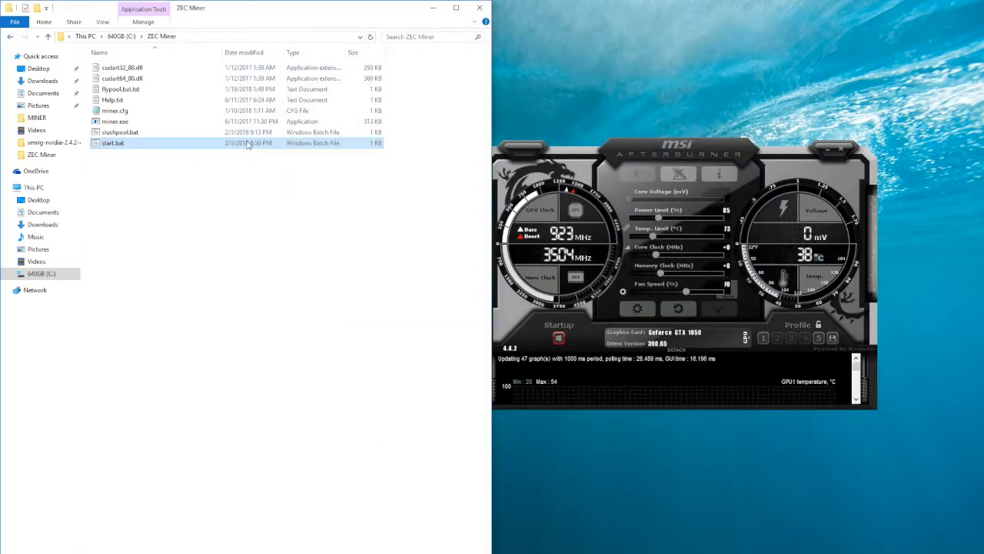
{"action": "left_click_drag", "start_coordinate": [399, 66], "coordinate": [559, 291]}
{"action": "left_click", "coordinate": [582, 387]}
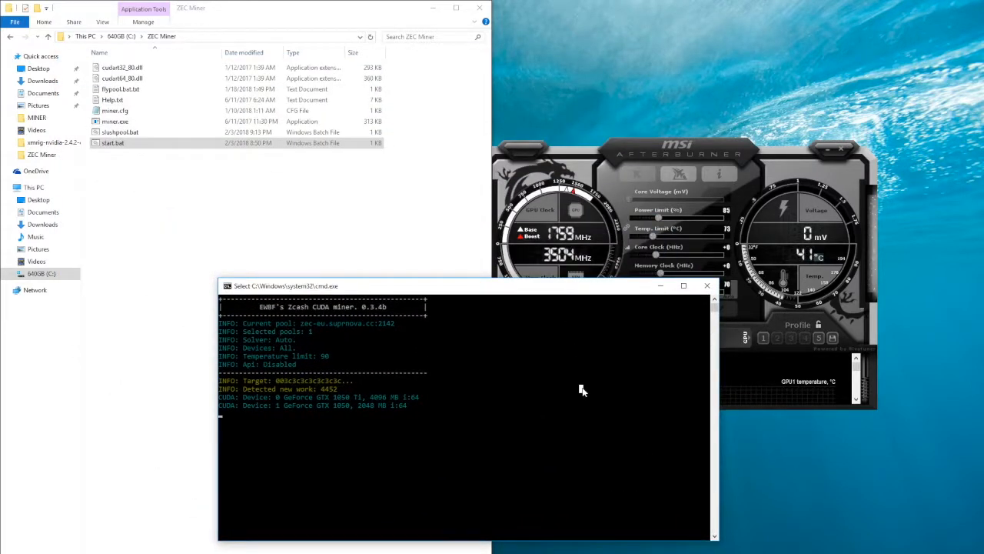